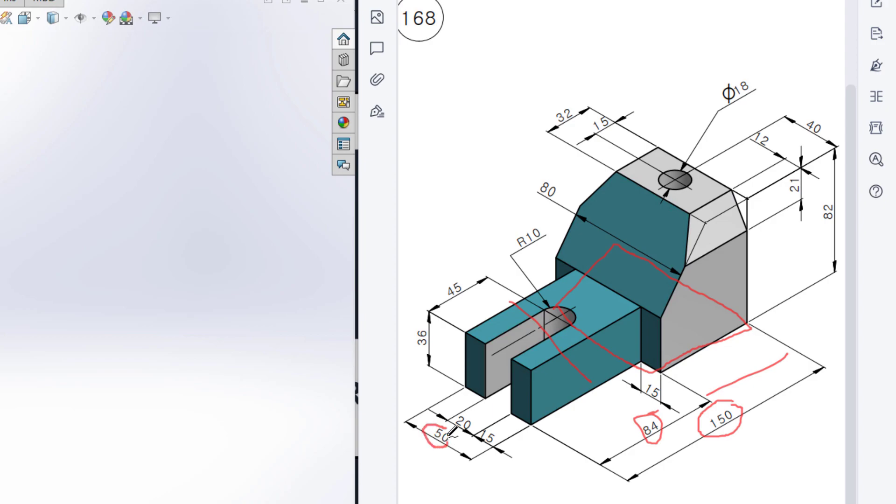
- Examine the block's base footprint and overall height dimensions in the reference drawing, then clear the markings
mouse_move(668, 382)
mouse_down()
mouse_move(656, 402)
mouse_move(672, 390)
mouse_up()
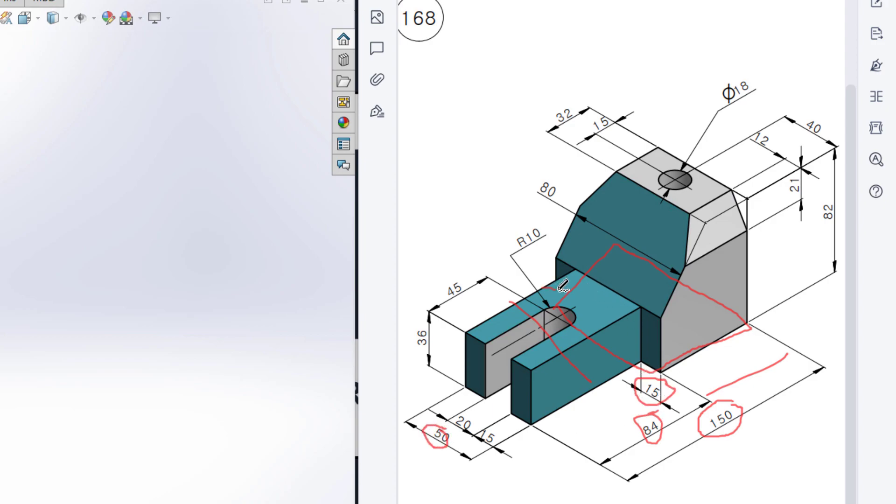
mouse_move(825, 202)
mouse_down()
mouse_move(836, 224)
mouse_move(833, 205)
mouse_up()
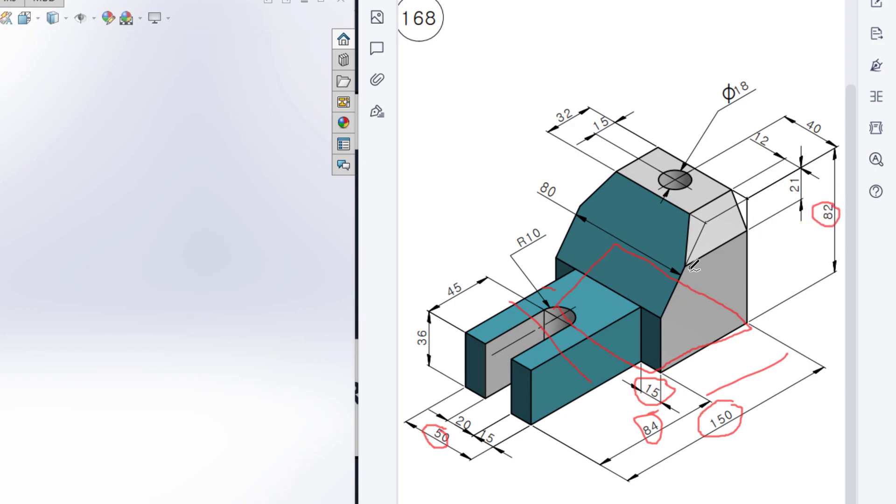
key(ctrl+z)
key(ctrl+z)
key(ctrl+z)
key(ctrl+z)
key(ctrl+z)
key(ctrl+z)
key(ctrl+z)
key(ctrl+z)
key(ctrl+z)
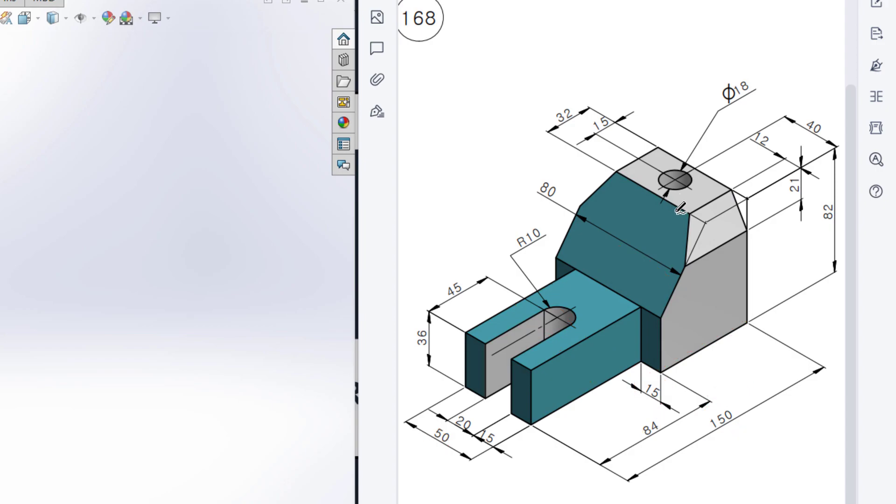
- Examine the height and length dimensions that define the block's sloped front face in the reference drawing
drag(662, 317, 694, 257)
mouse_move(657, 213)
mouse_down()
mouse_move(618, 274)
mouse_move(651, 229)
mouse_up()
mouse_move(736, 196)
mouse_down()
mouse_move(746, 229)
mouse_move(728, 207)
mouse_up()
key(ctrl+z)
key(ctrl+z)
mouse_move(654, 201)
mouse_down()
mouse_move(642, 243)
mouse_move(654, 209)
mouse_up()
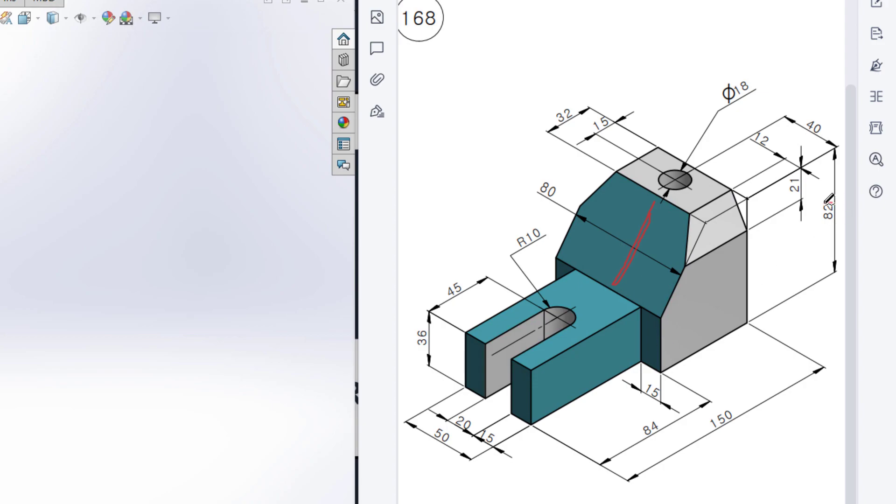
drag(655, 316, 631, 224)
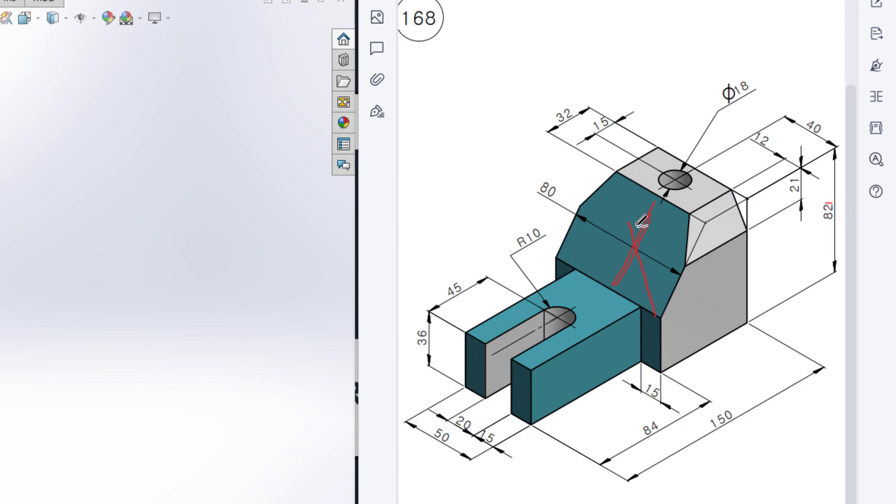
mouse_move(837, 196)
mouse_down()
mouse_move(809, 205)
mouse_move(854, 201)
mouse_up()
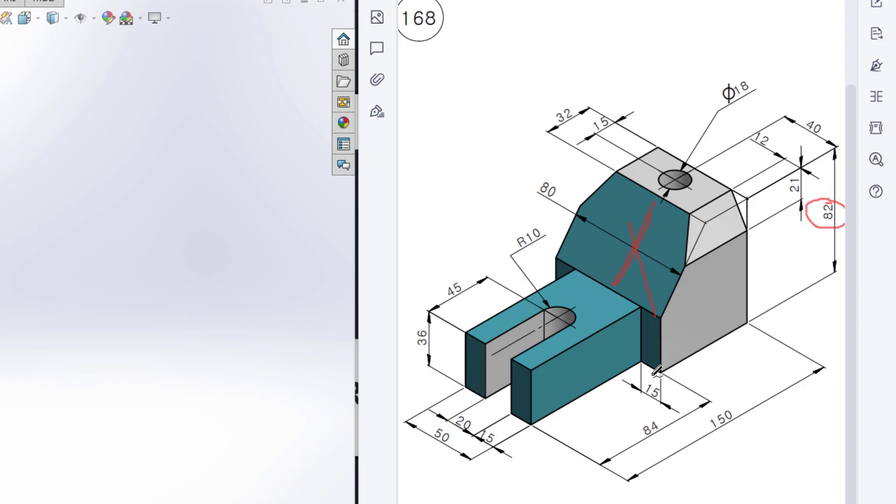
mouse_move(434, 312)
mouse_down()
mouse_move(405, 338)
mouse_move(441, 321)
mouse_up()
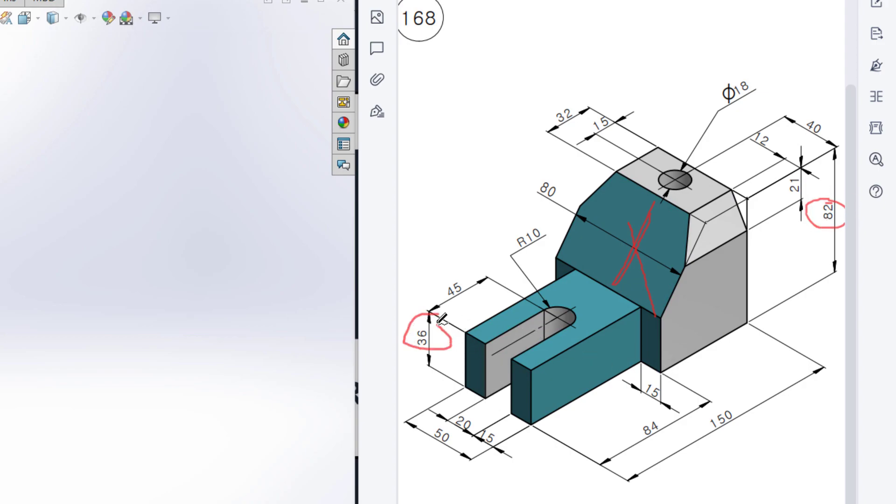
mouse_move(645, 224)
mouse_down()
mouse_move(687, 209)
mouse_move(641, 219)
mouse_move(668, 210)
mouse_up()
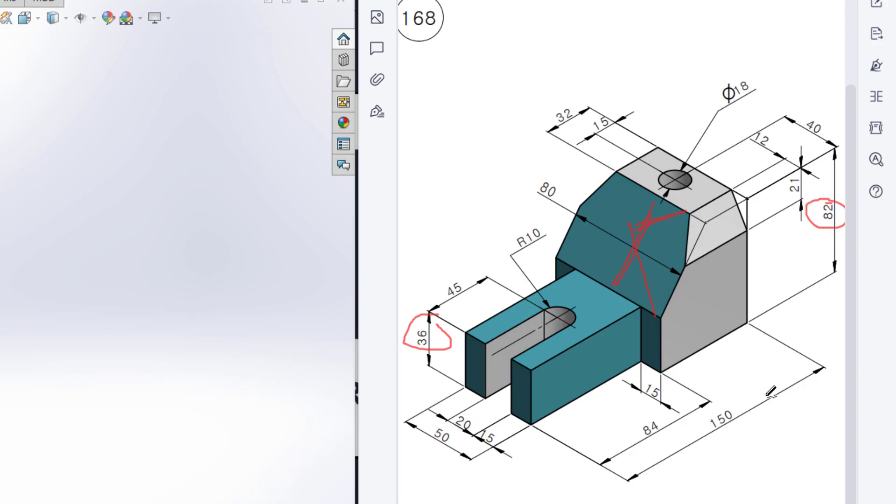
mouse_move(733, 402)
mouse_down()
mouse_move(728, 427)
mouse_move(739, 412)
mouse_up()
mouse_move(667, 412)
mouse_down()
mouse_move(637, 417)
mouse_move(674, 414)
mouse_move(668, 420)
mouse_up()
mouse_move(581, 106)
mouse_down()
mouse_move(547, 123)
mouse_move(582, 108)
mouse_up()
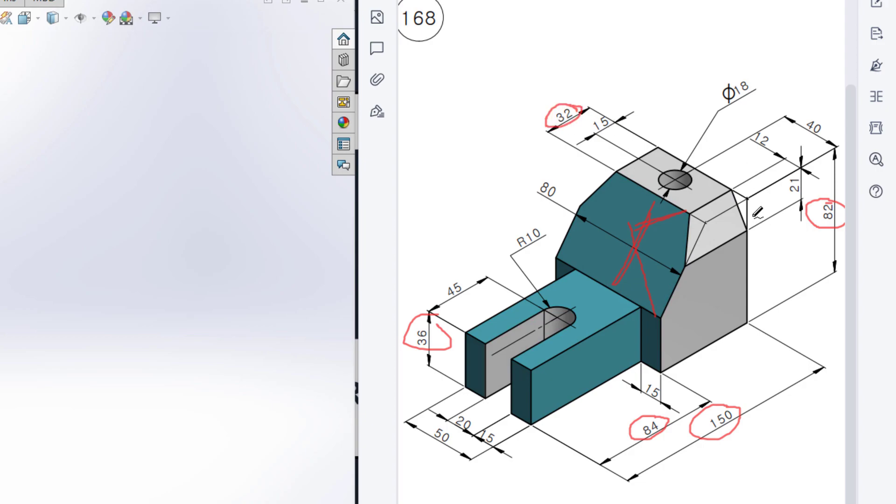
key(ctrl+z)
key(ctrl+z)
key(ctrl+z)
key(ctrl+z)
key(ctrl+z)
key(ctrl+z)
- Examine the side chamfer dimensions and the top hole's diameter and location in the reference drawing
drag(707, 204, 730, 234)
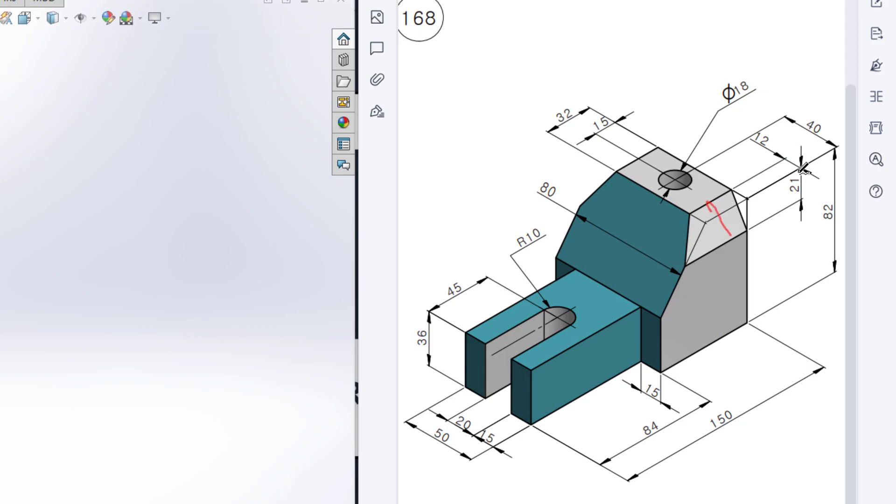
mouse_move(796, 171)
mouse_down()
mouse_move(797, 200)
mouse_move(794, 170)
mouse_up()
mouse_move(778, 133)
mouse_down()
mouse_move(745, 139)
mouse_move(777, 141)
mouse_move(771, 130)
mouse_up()
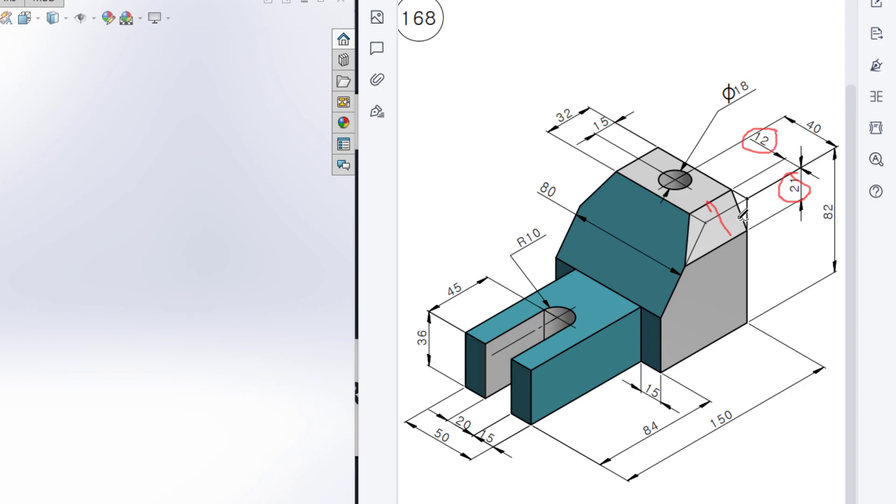
mouse_move(687, 183)
mouse_down()
mouse_move(686, 157)
mouse_move(658, 174)
mouse_move(676, 192)
mouse_move(692, 180)
mouse_up()
mouse_move(751, 65)
mouse_down()
mouse_move(735, 102)
mouse_move(752, 69)
mouse_up()
mouse_move(593, 109)
mouse_down()
mouse_move(581, 129)
mouse_move(619, 116)
mouse_move(602, 113)
mouse_up()
key(ctrl+z)
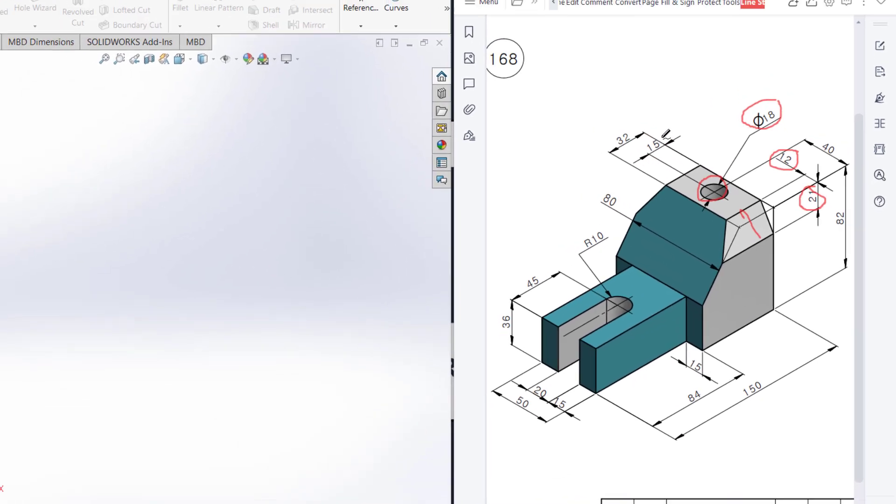
key(ctrl+z)
key(ctrl+z)
key(ctrl+z)
key(ctrl+z)
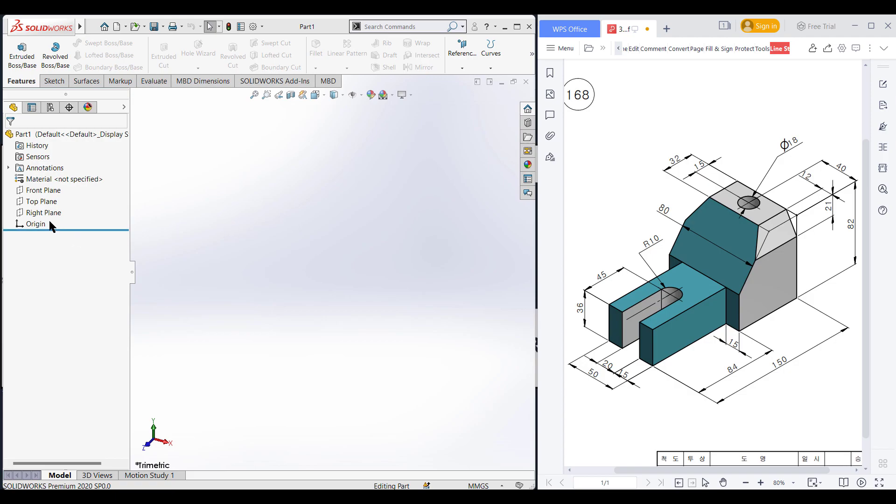
- Sketch a center rectangle at the origin on the Top Plane, 80 mm wide and 66 mm deep
right_click(43, 206)
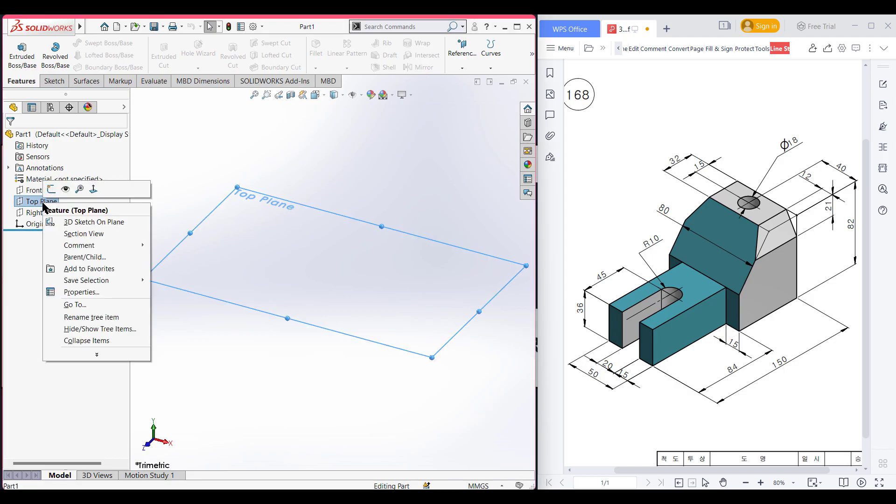
click(52, 189)
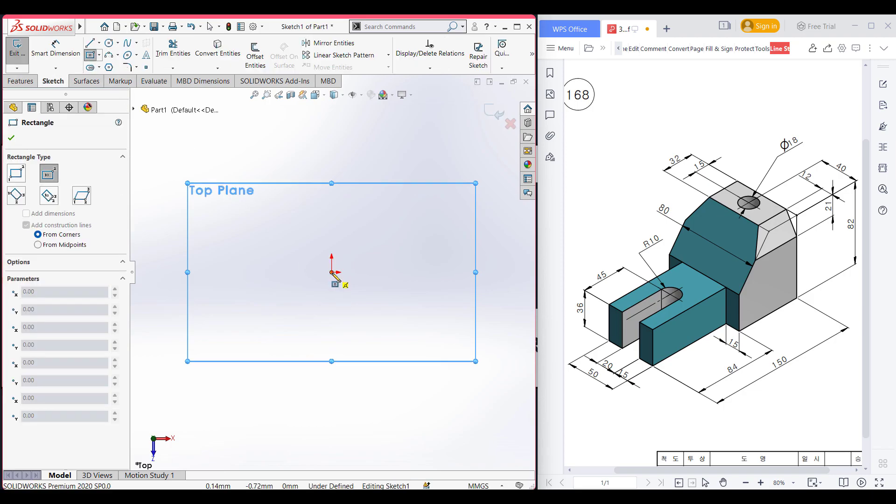
click(331, 272)
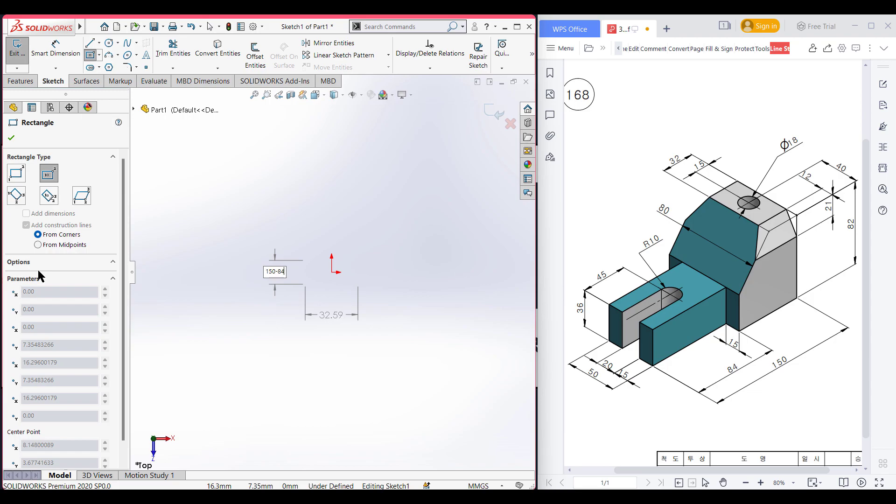
key(Tab)
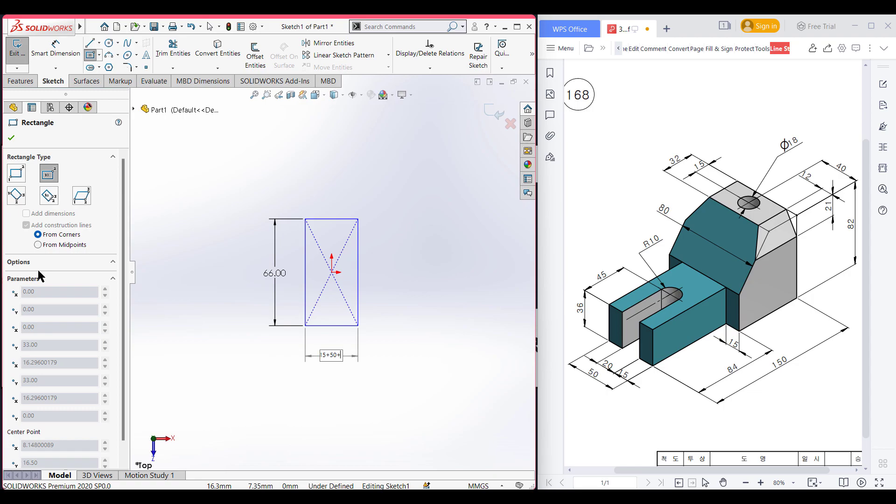
key(Return)
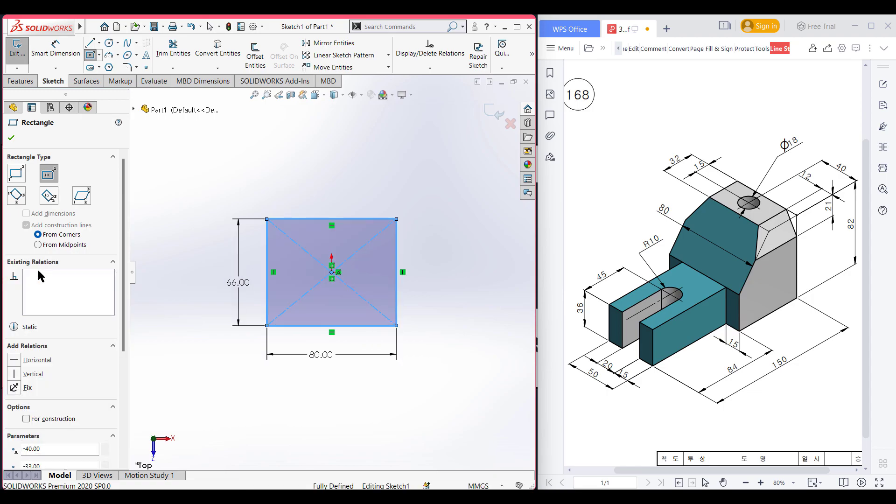
- Extrude the rectangle upward as a blind boss 82 mm high
key(ctrl+7)
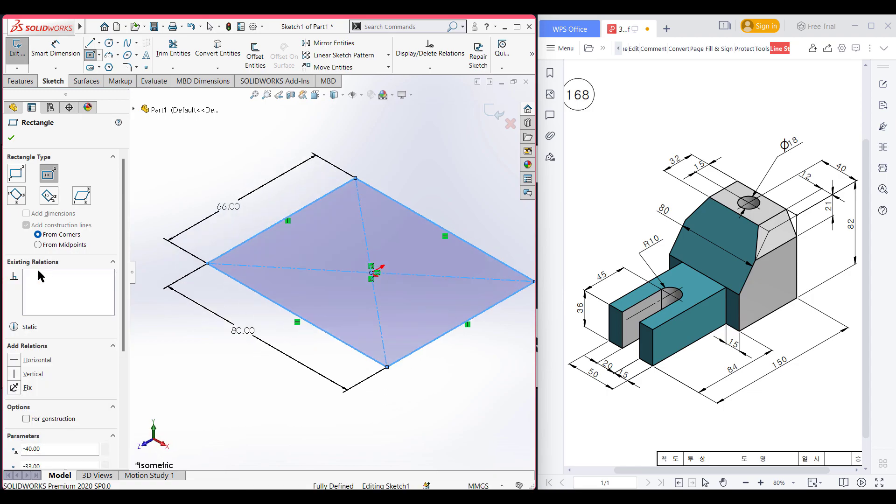
click(18, 82)
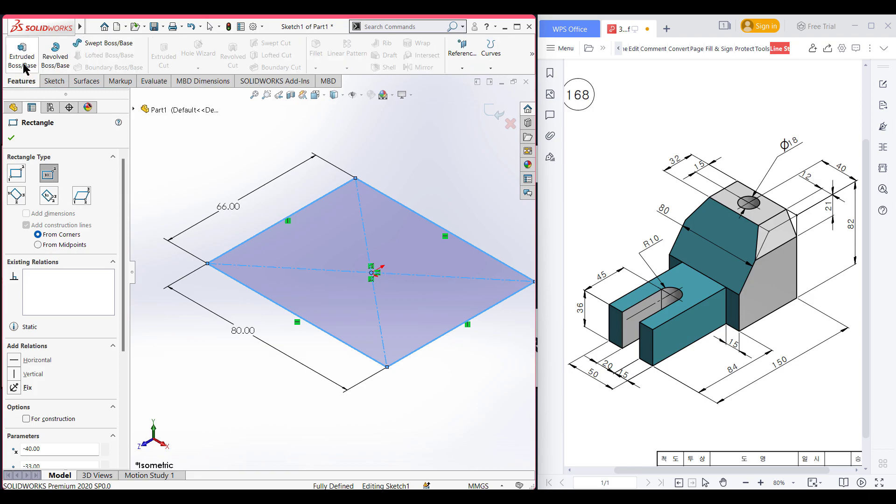
click(23, 58)
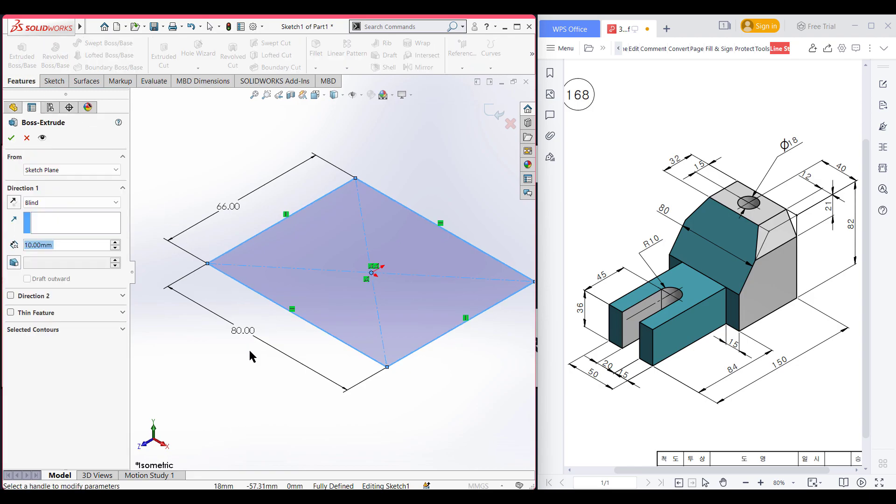
text(82)
key(Return)
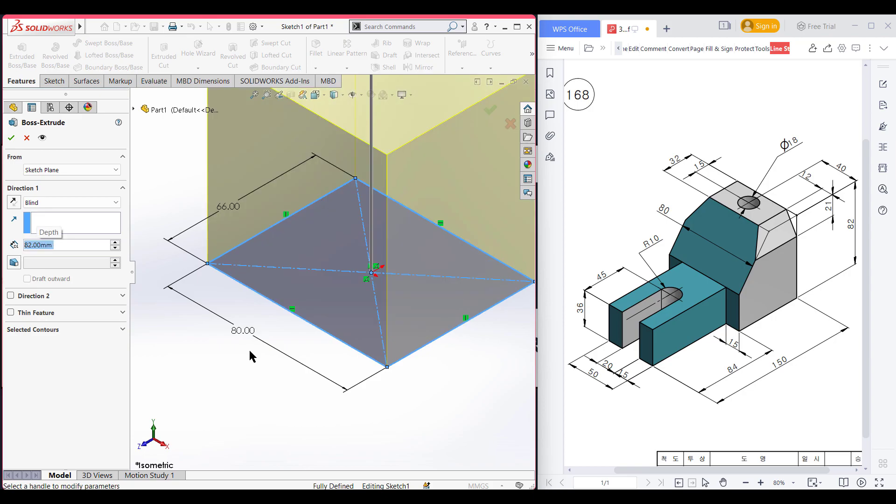
key(Return)
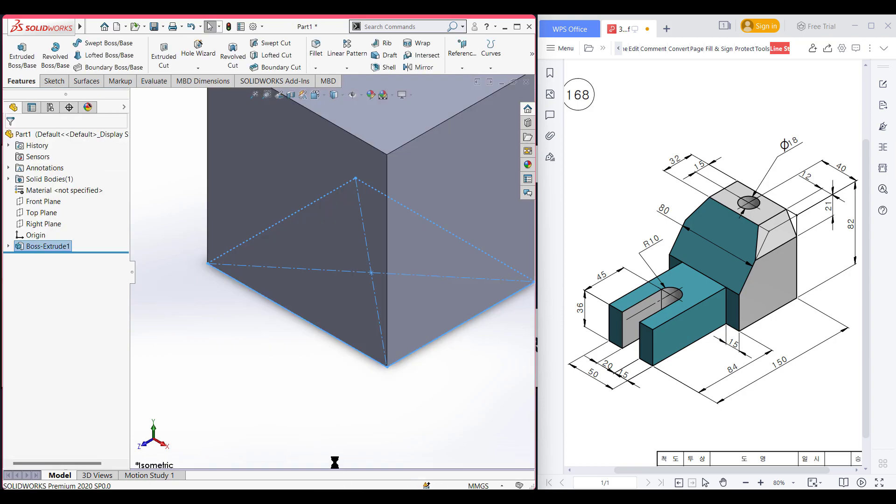
click(330, 452)
key(f)
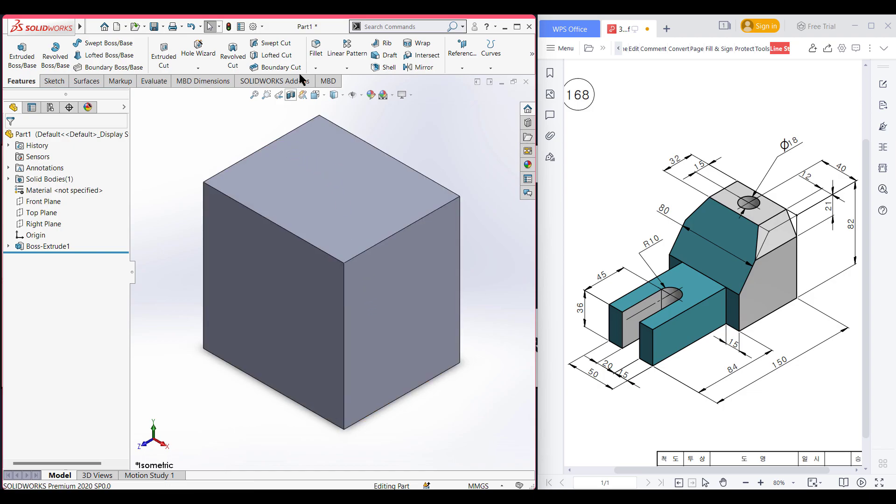
- Set up an asymmetric distance-distance chamfer on the block's top front edge
click(315, 68)
click(330, 92)
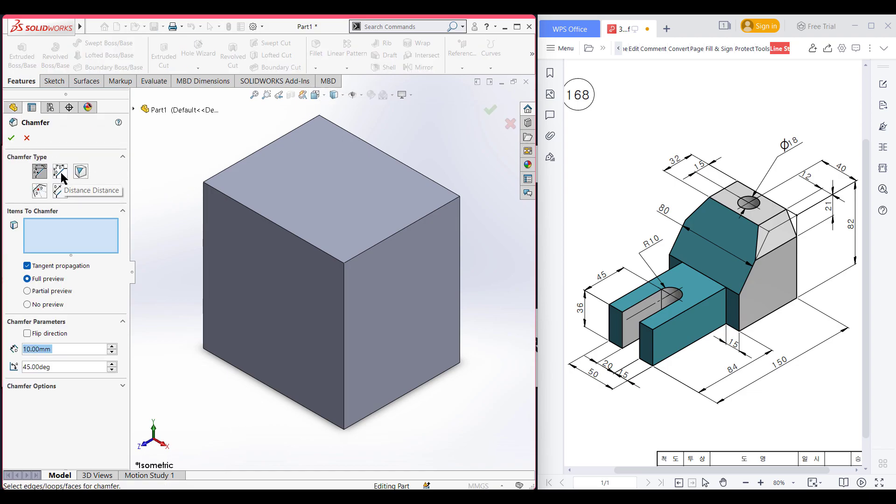
click(60, 172)
click(64, 335)
click(60, 353)
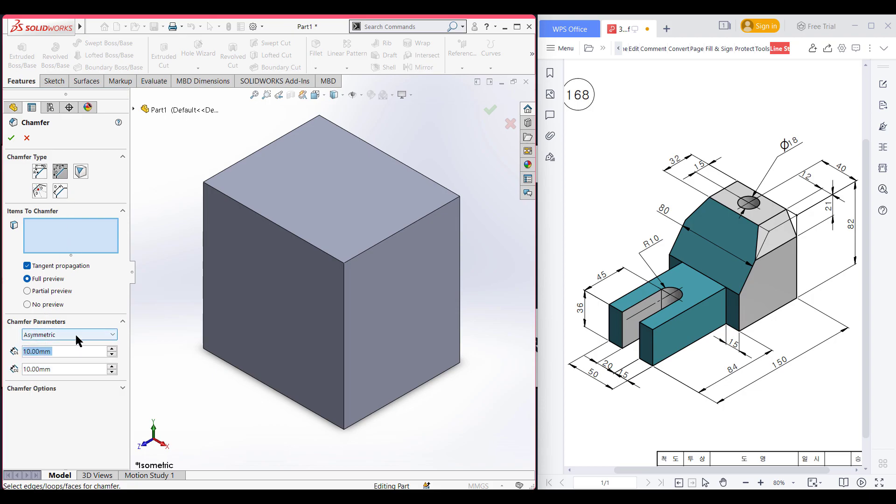
click(317, 248)
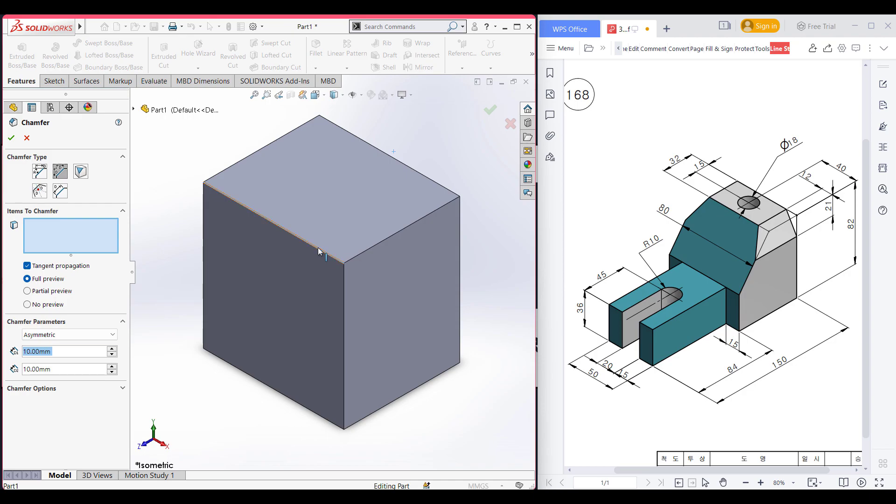
drag(171, 255, 180, 148)
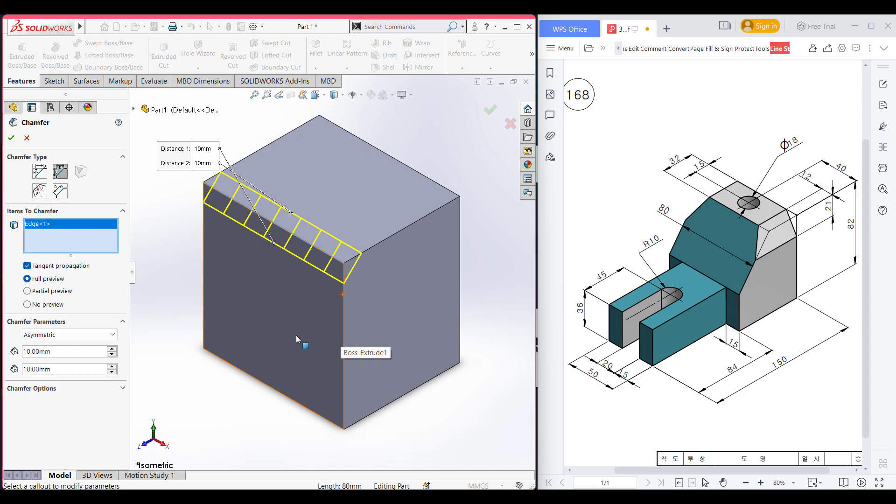
- Set the chamfer distances to 46 mm down the front face and 34 mm along the top face, and apply it
click(203, 149)
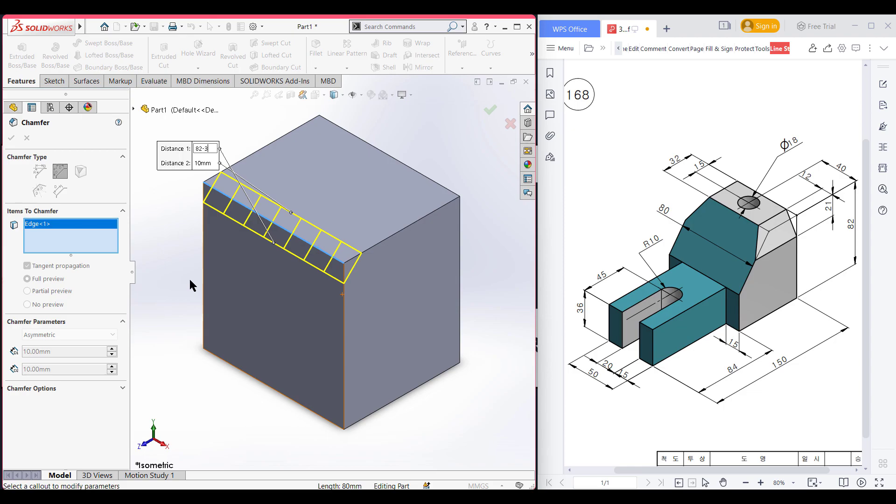
text(82-36)
key(Return)
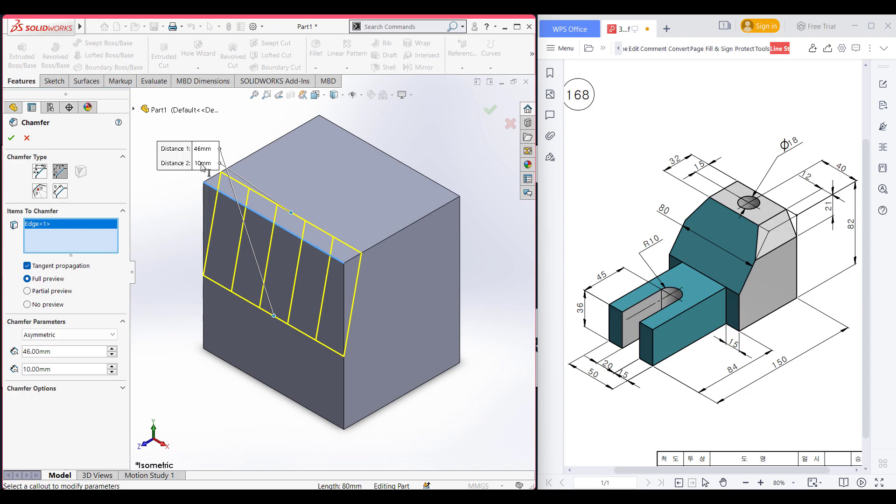
click(203, 163)
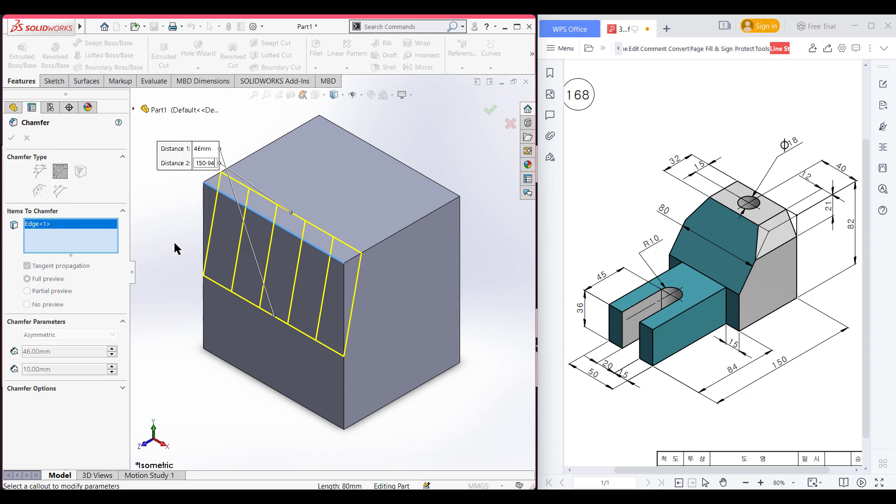
key(Return)
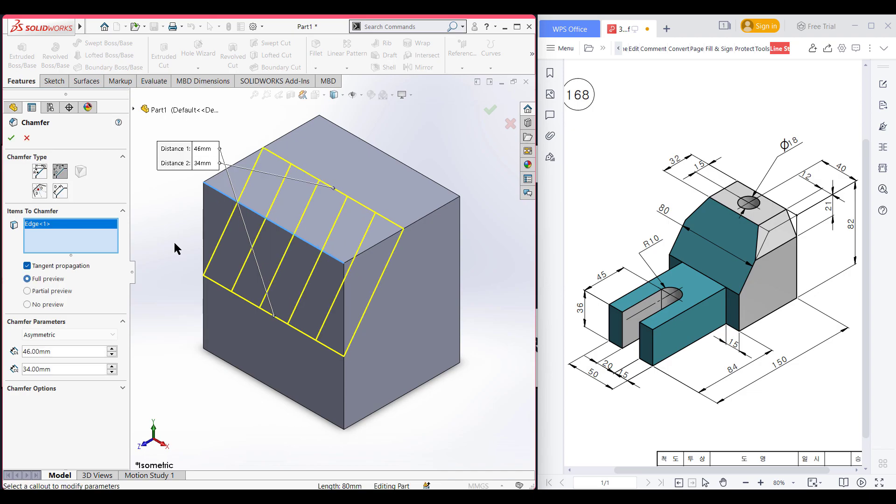
click(11, 138)
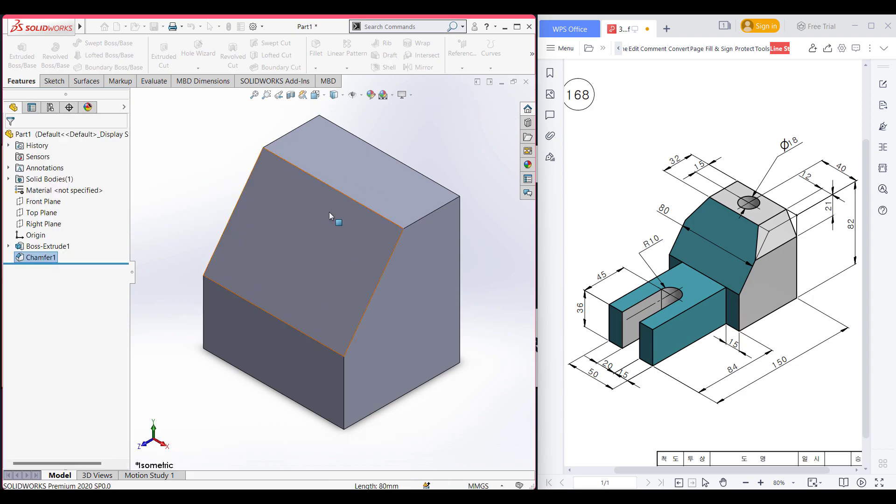
click(170, 167)
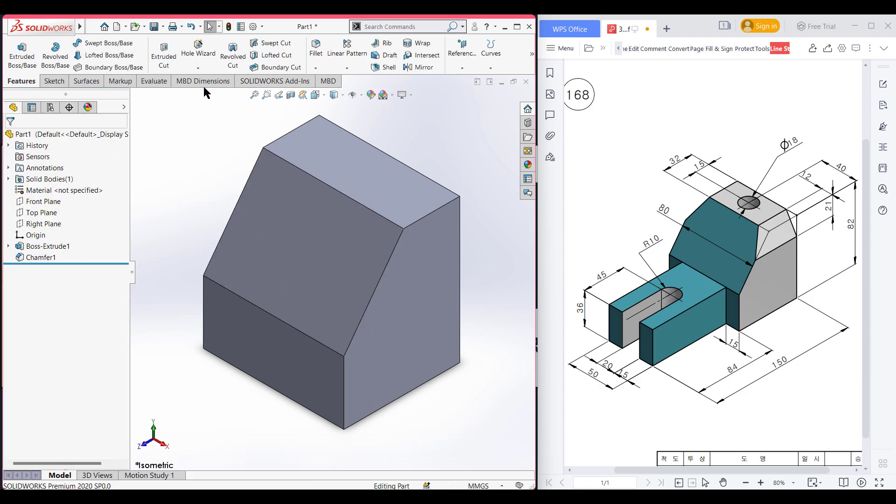
- Chamfer the top face's right side edge asymmetrically, 21 mm down the side face and 12 mm along the top face
click(313, 68)
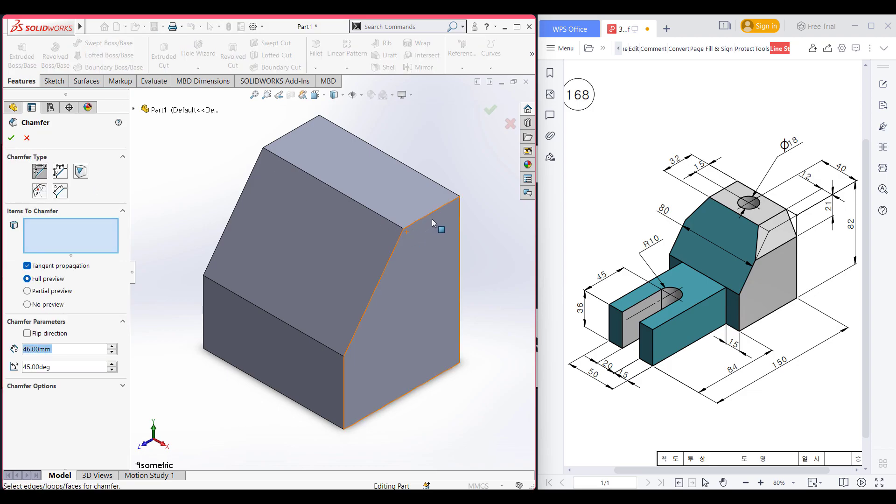
click(66, 172)
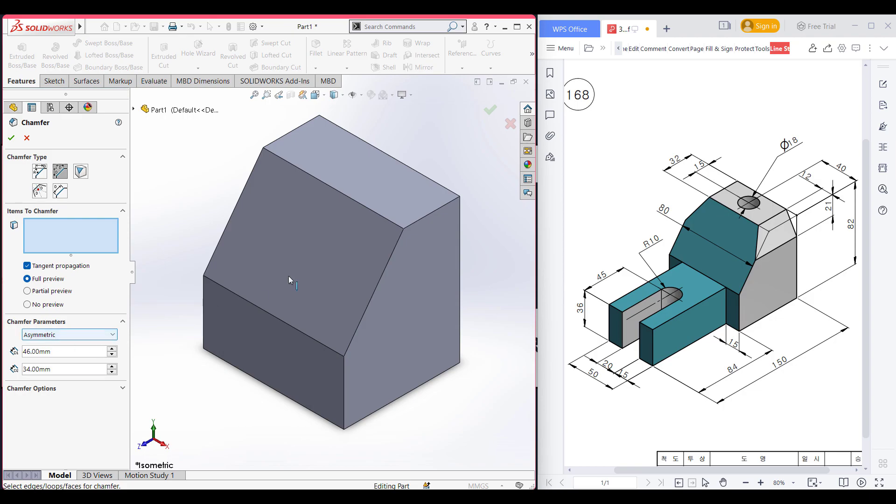
click(431, 216)
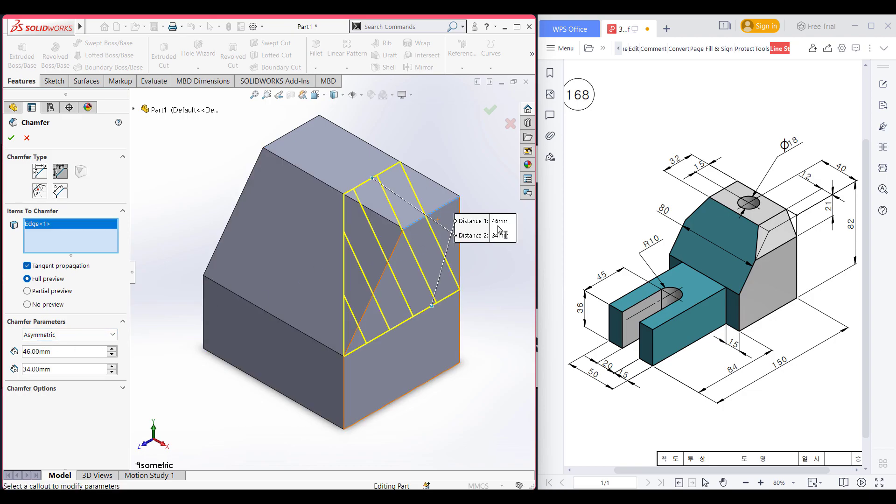
drag(465, 227, 268, 177)
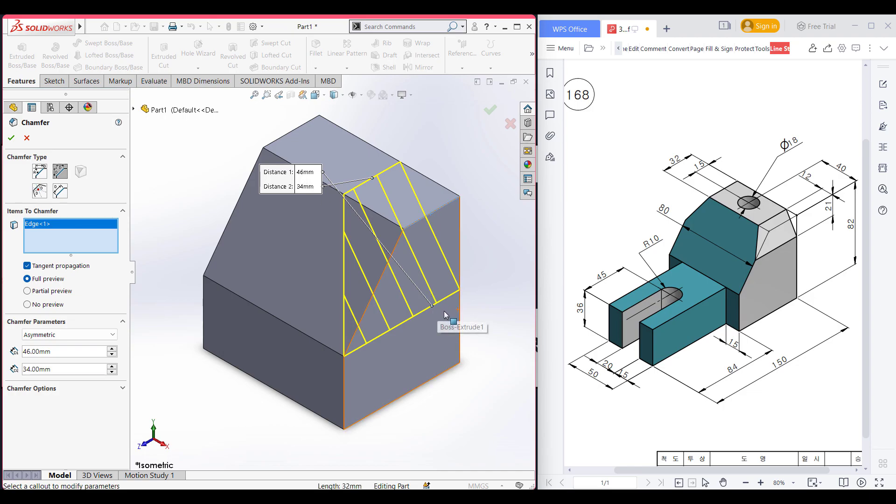
click(307, 173)
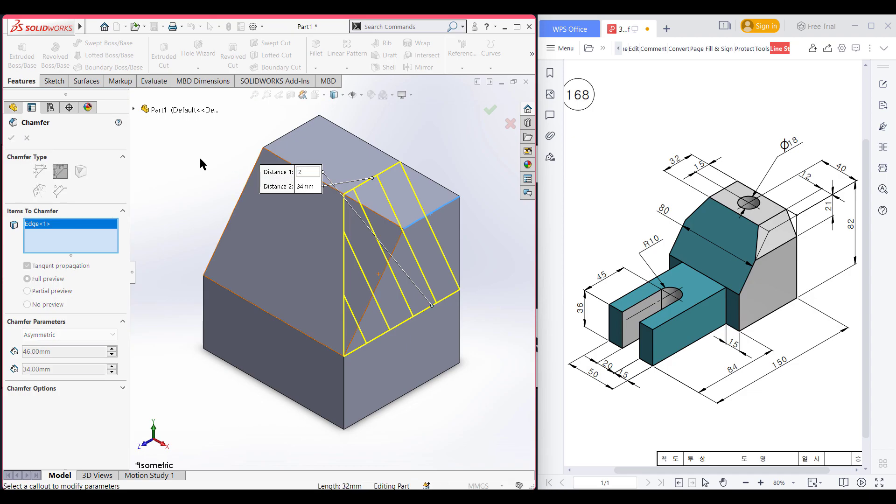
key(Return)
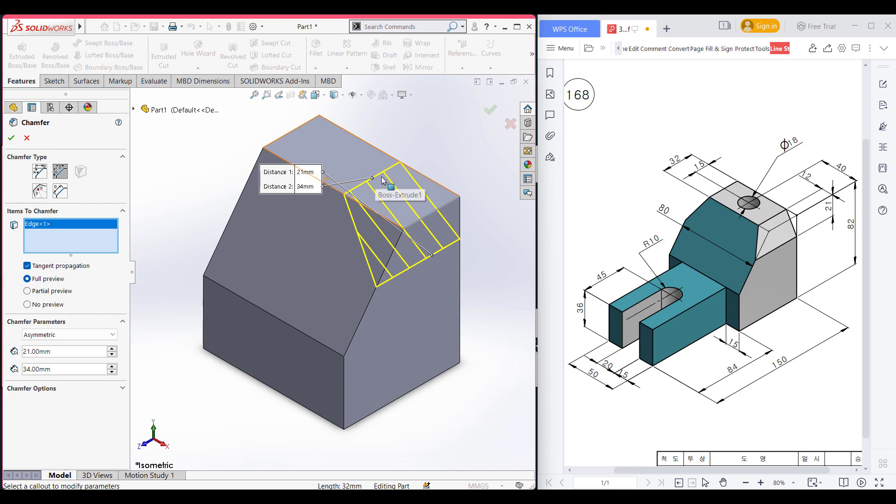
click(306, 187)
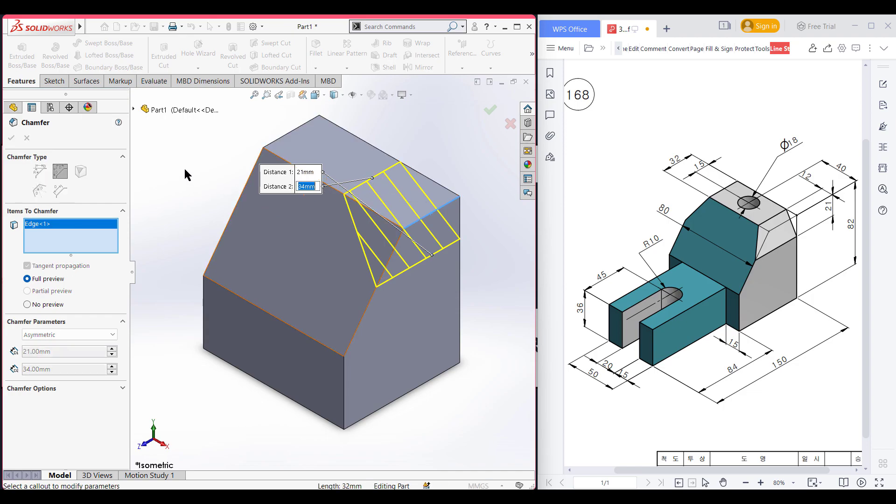
key(Return)
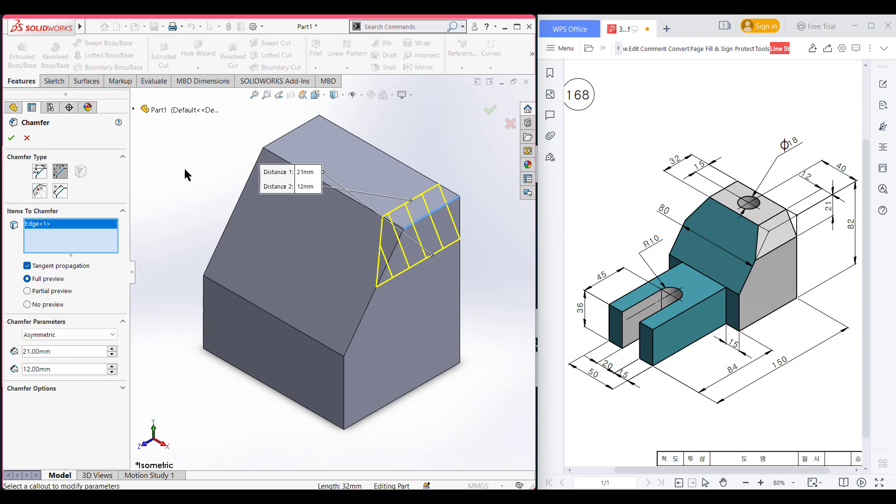
click(12, 138)
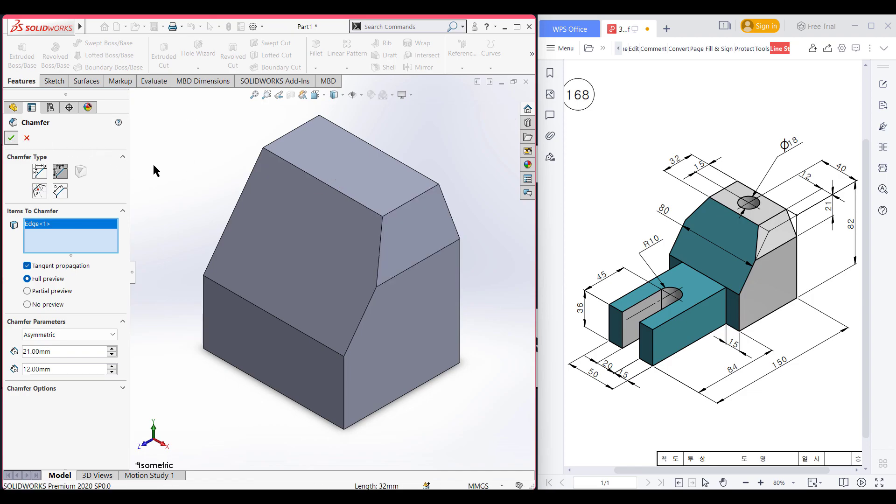
click(192, 169)
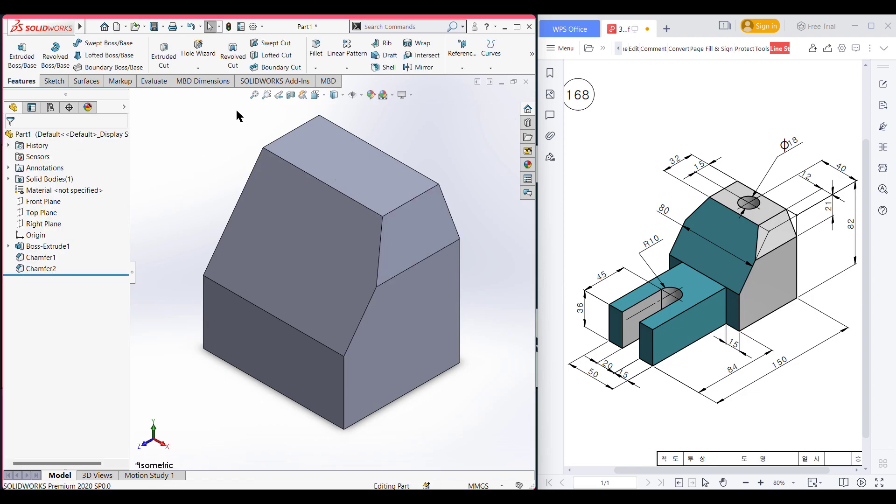
- Chamfer the top face's opposite, left side edge with asymmetric distances of 21 mm down the side and 12 mm along the top
click(315, 69)
click(336, 91)
middle_drag(218, 132, 286, 170)
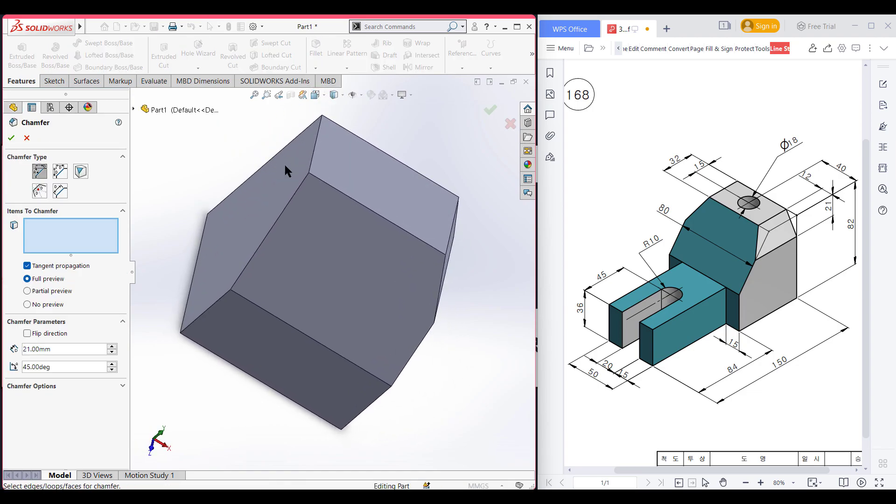
click(312, 148)
middle_drag(222, 156, 209, 141)
click(57, 175)
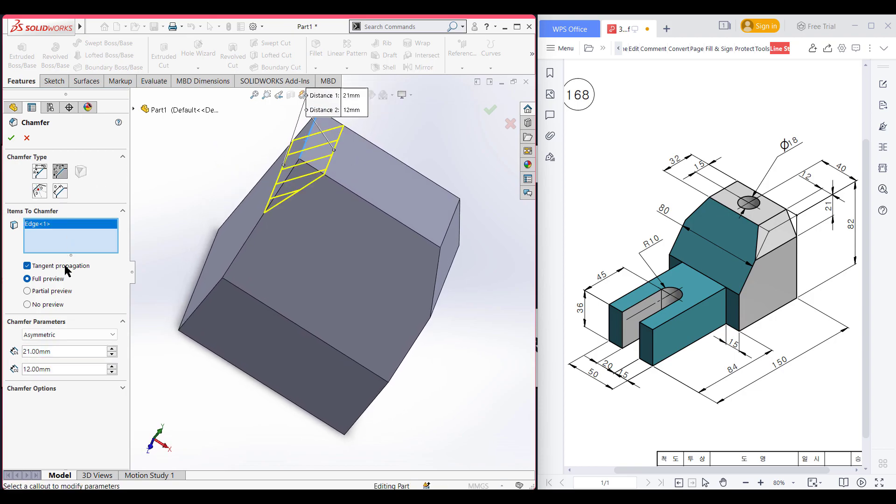
middle_drag(224, 214, 199, 157)
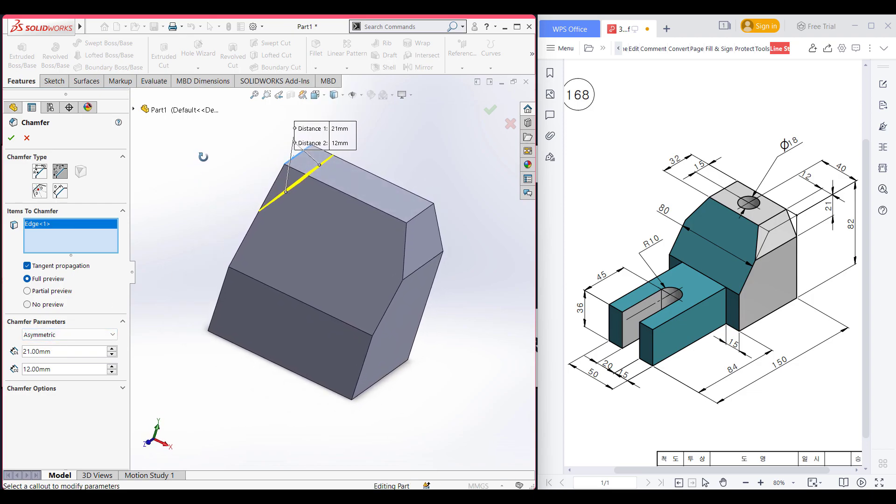
drag(301, 142, 238, 127)
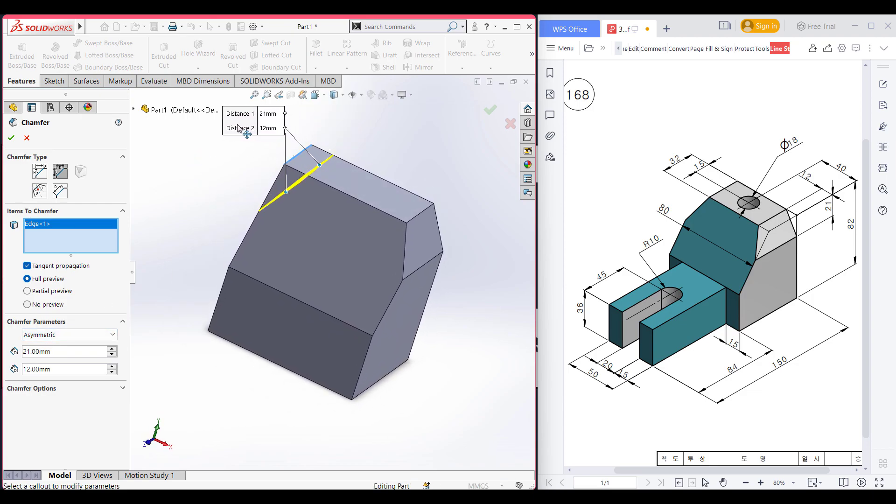
middle_drag(228, 180, 261, 177)
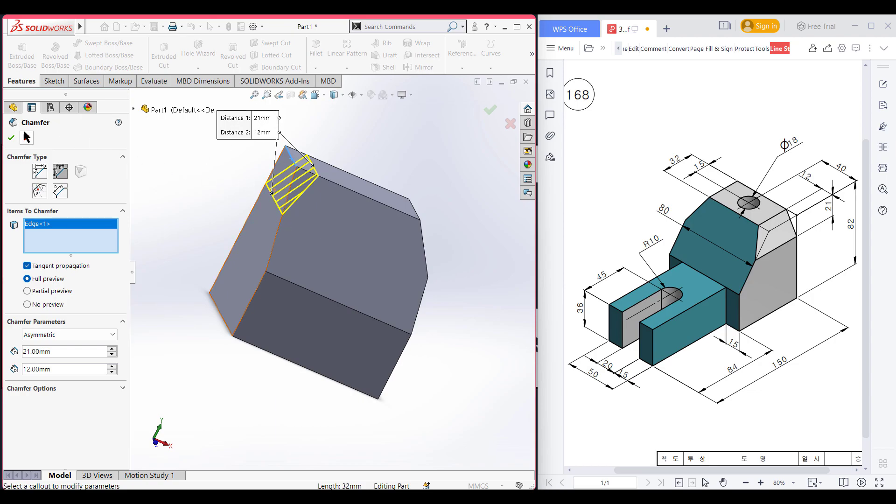
click(11, 138)
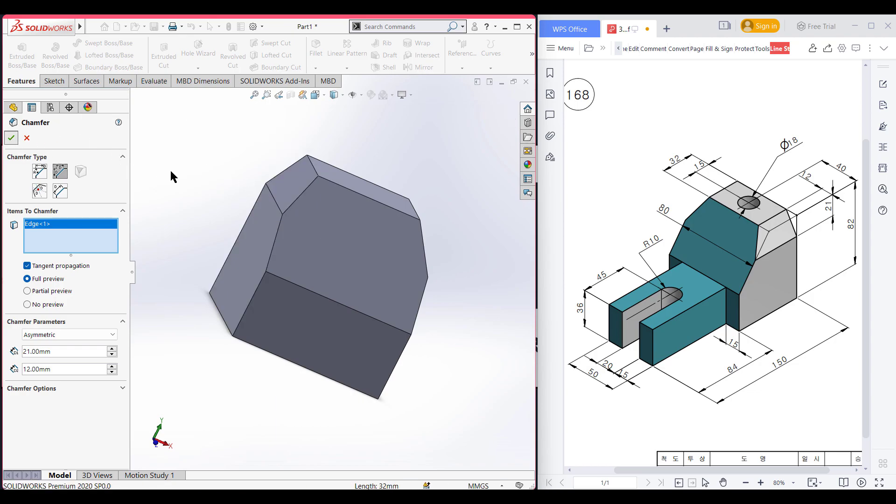
click(179, 171)
- Sketch an 18 mm diameter circle on the block's top face, aligned with the origin and about 16.5 mm behind it
key(ctrl+7)
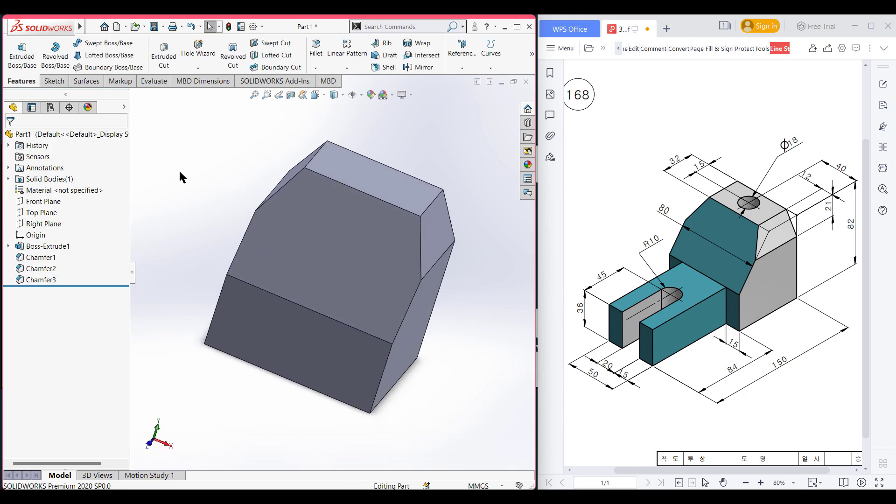
right_click(374, 180)
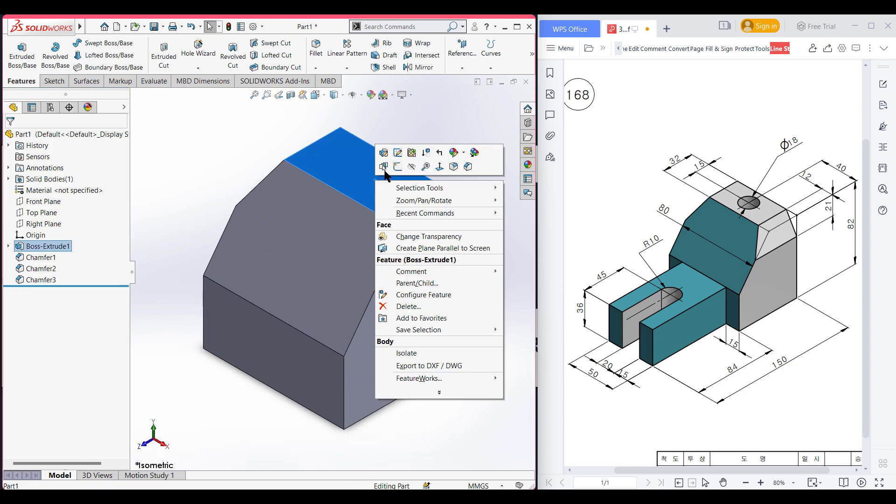
click(392, 171)
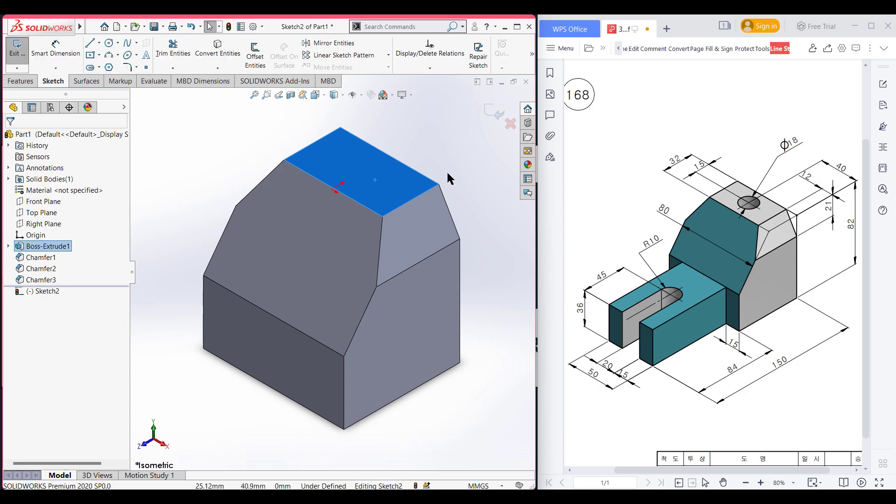
key(ctrl+8)
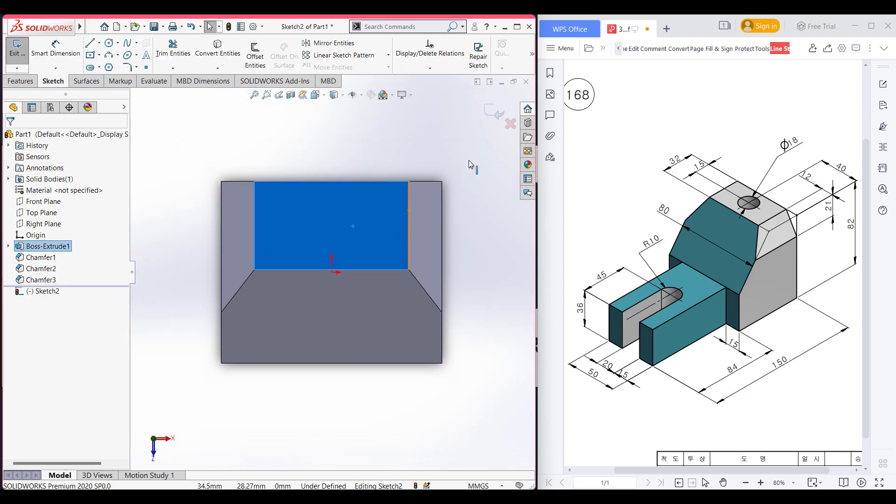
click(195, 134)
click(110, 44)
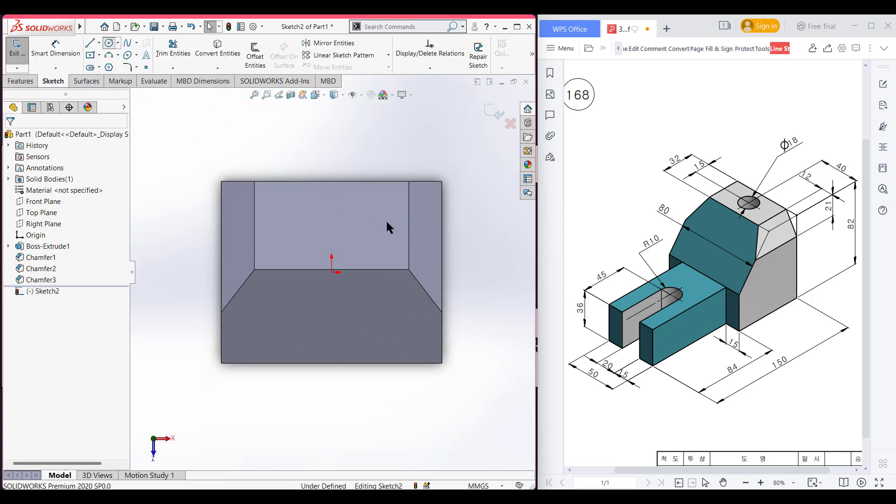
click(332, 227)
text(18)
key(Return)
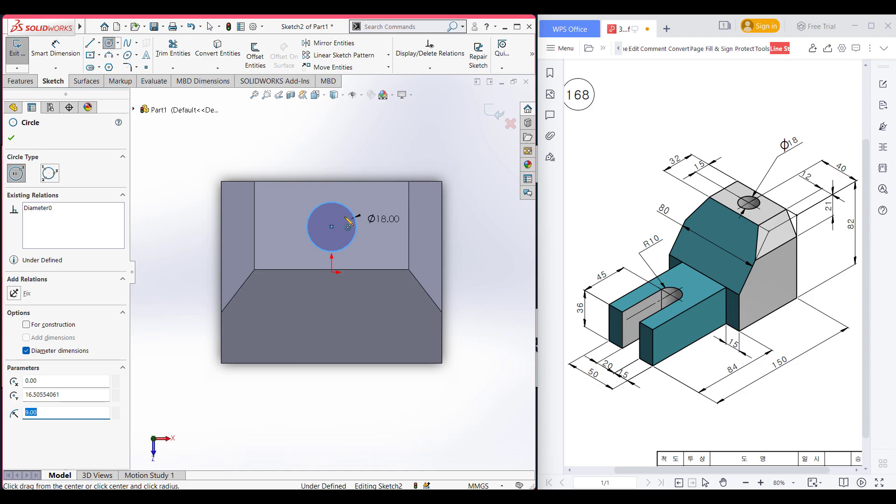
- Dimension the circle's centre 15 mm from the top face's back edge
right_drag(494, 256, 488, 197)
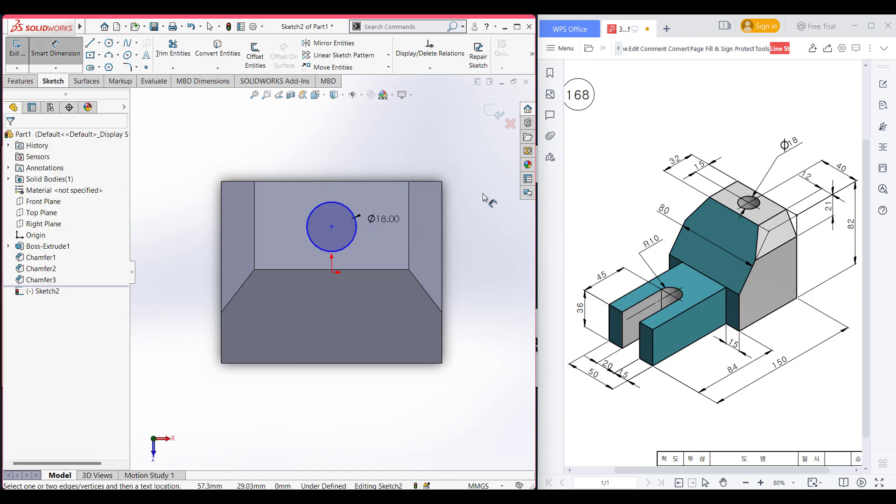
click(328, 208)
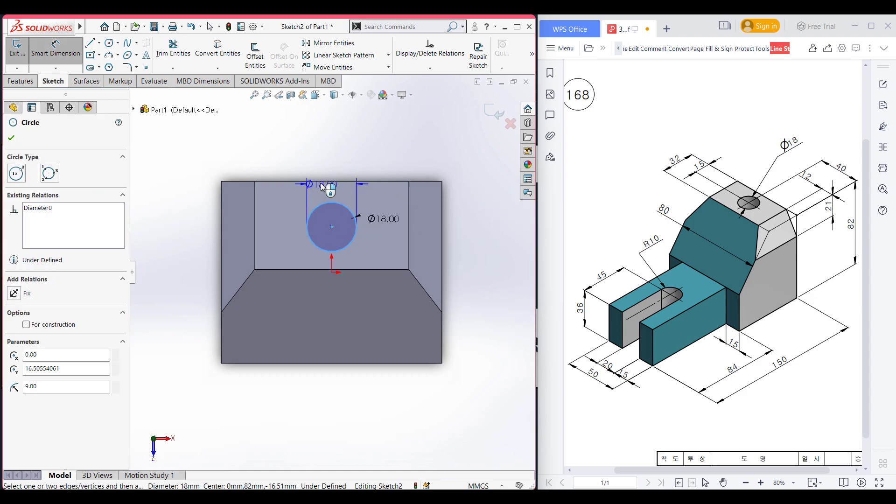
click(320, 182)
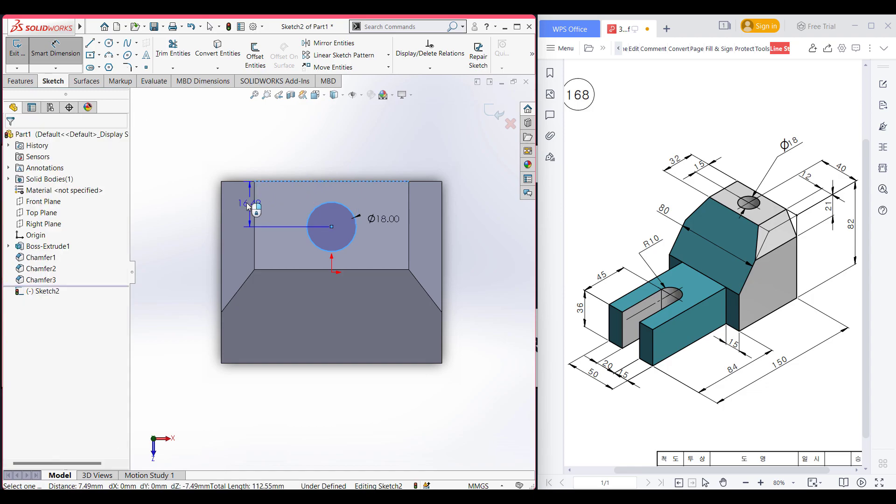
click(220, 210)
text(15)
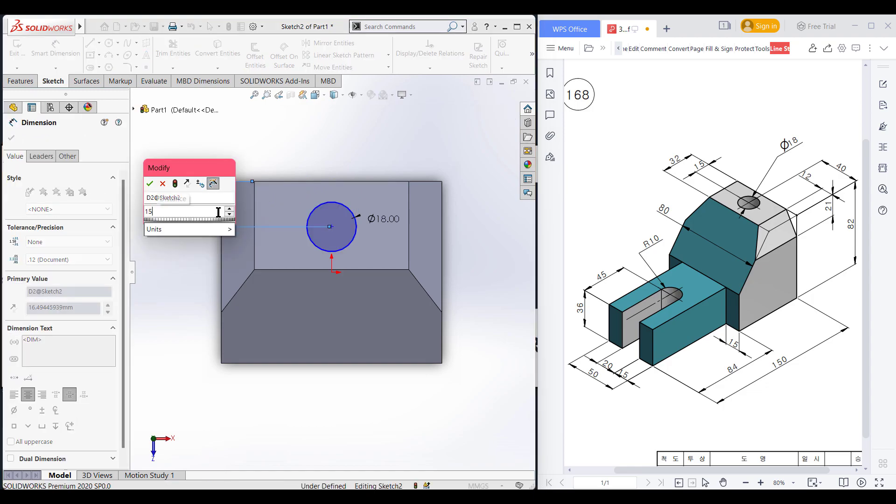
key(Return)
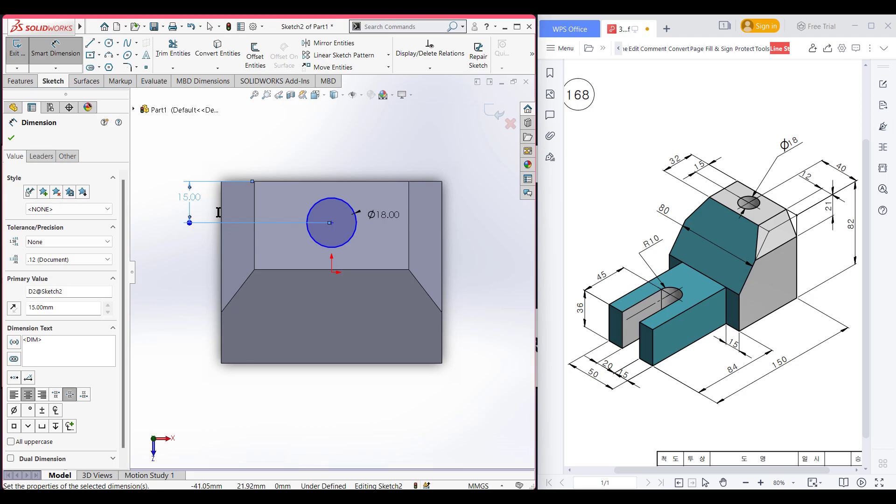
- Cut-extrude the circle through the whole block with the Through All - Both end condition
key(ctrl+7)
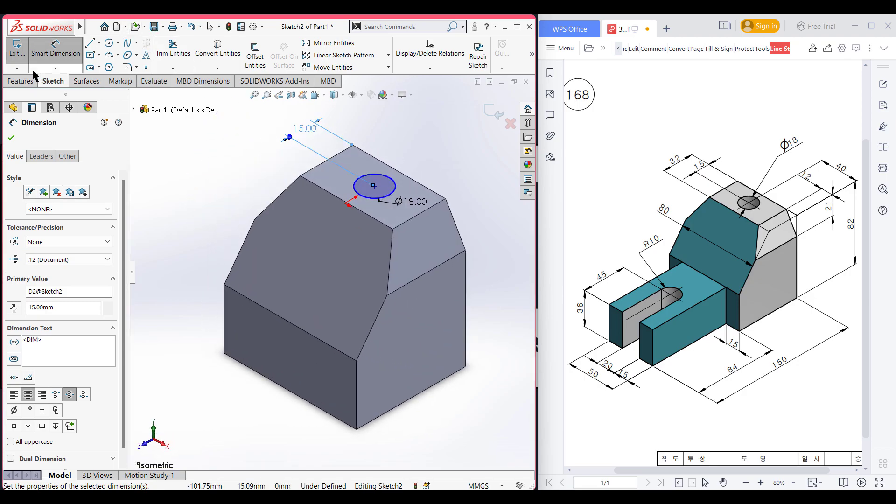
click(20, 82)
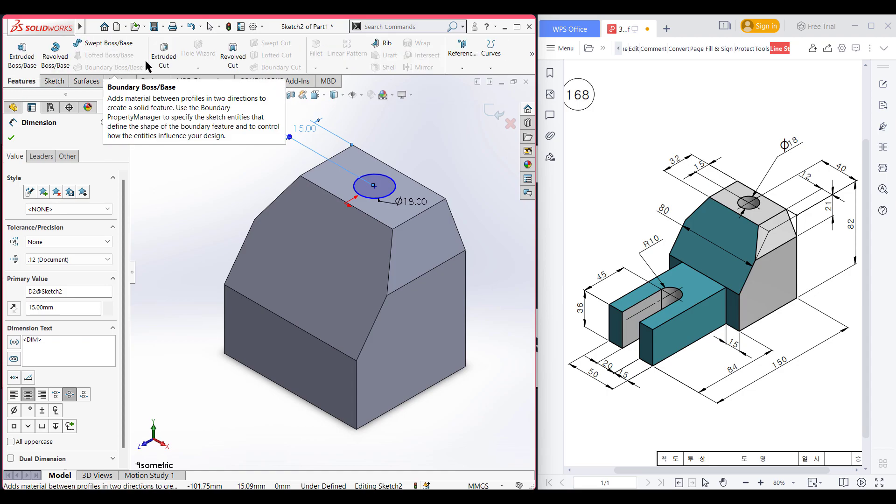
click(164, 57)
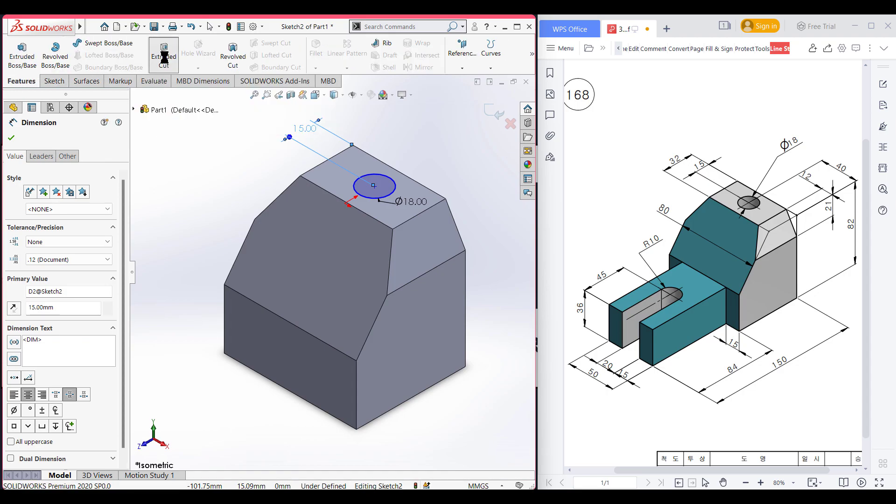
click(82, 204)
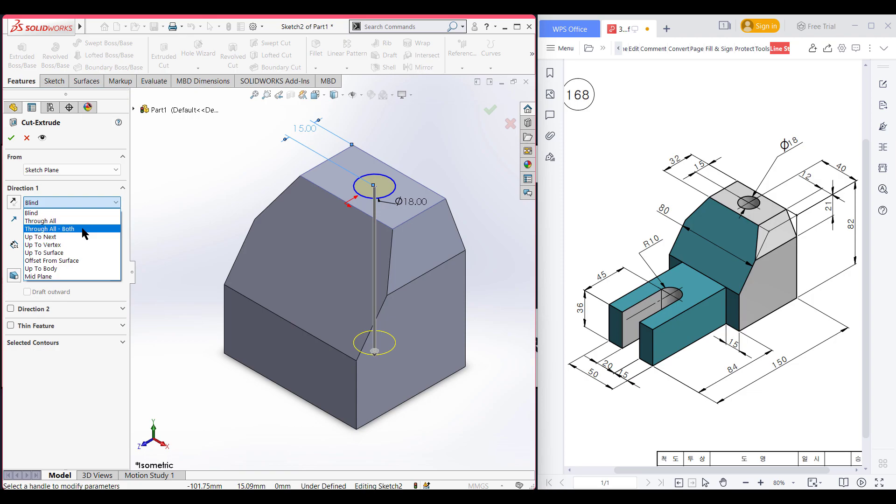
click(83, 229)
click(12, 138)
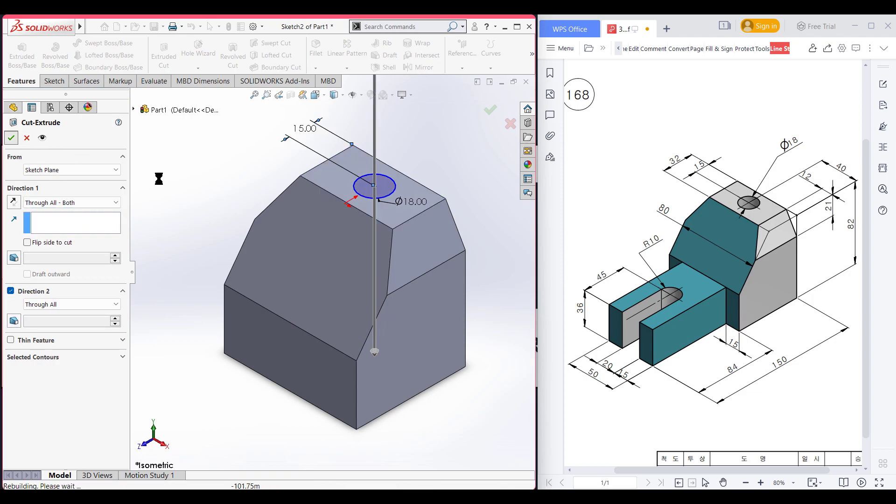
click(172, 182)
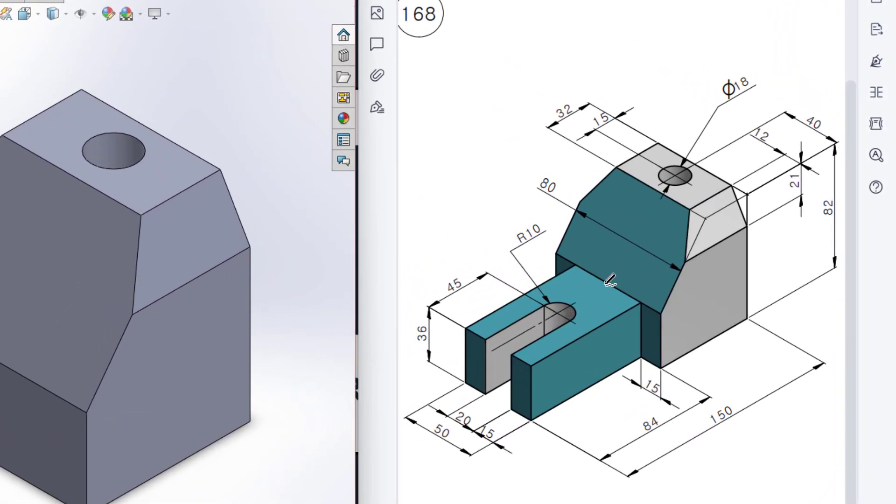
mouse_move(602, 281)
mouse_down()
mouse_move(558, 272)
mouse_move(472, 308)
mouse_move(507, 353)
mouse_move(530, 360)
mouse_move(636, 311)
mouse_move(599, 264)
mouse_up()
mouse_move(489, 336)
mouse_down()
mouse_move(562, 321)
mouse_move(501, 353)
mouse_move(541, 314)
mouse_move(571, 308)
mouse_move(551, 313)
mouse_up()
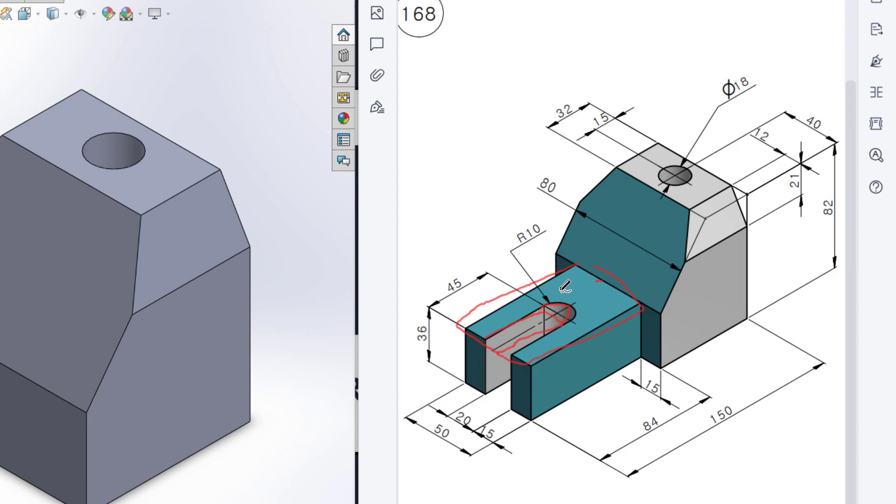
key(e)
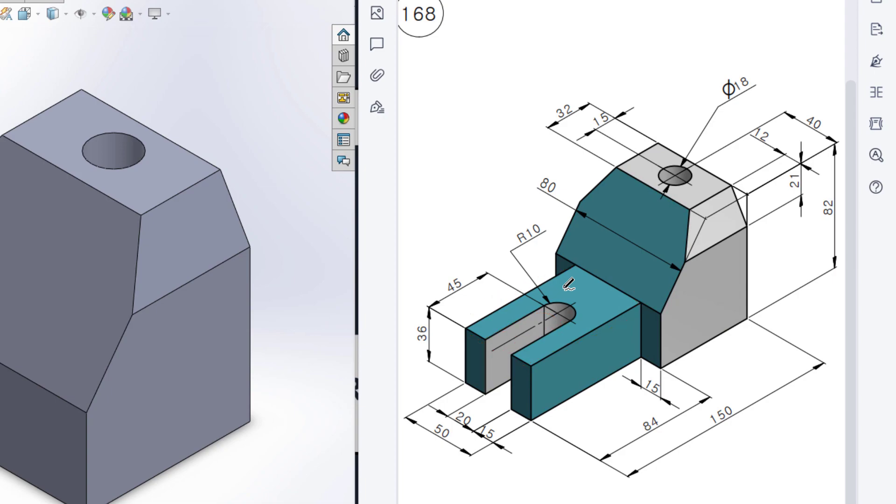
- Examine the reference drawing for the outline, width and length of the tongue in front of the block
drag(605, 283, 490, 348)
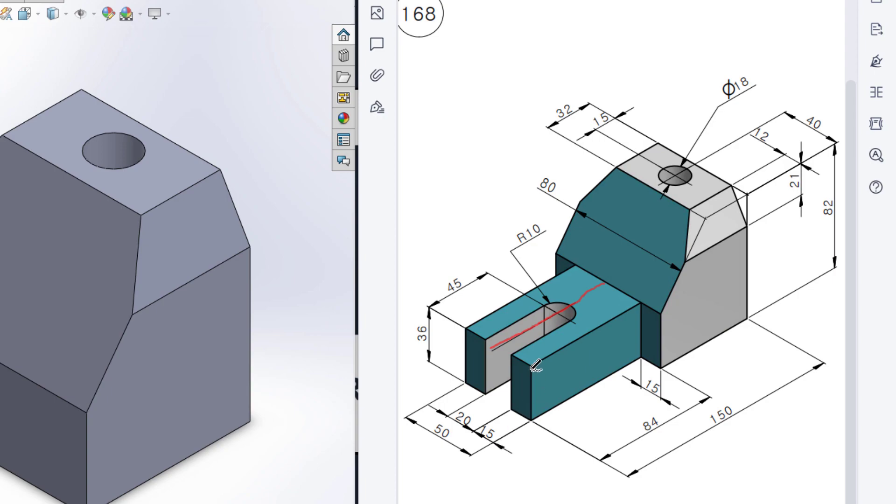
mouse_move(447, 416)
mouse_down()
mouse_move(427, 431)
mouse_move(460, 434)
mouse_move(442, 413)
mouse_move(435, 419)
mouse_up()
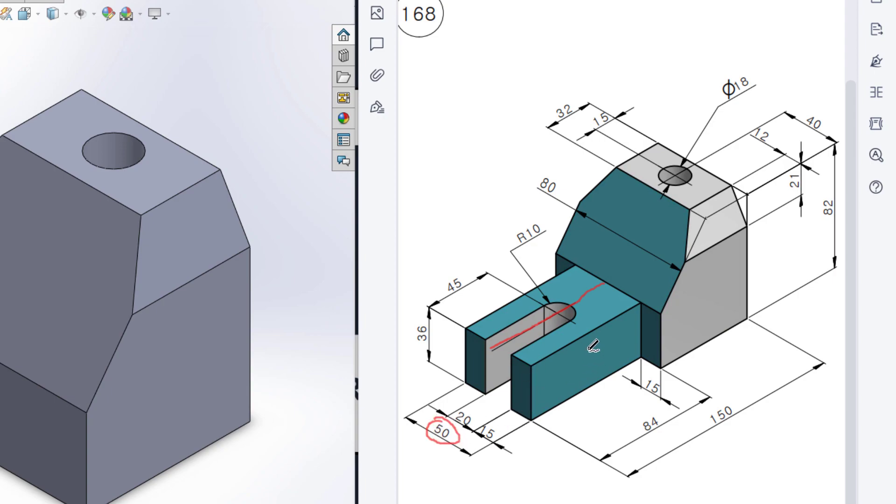
drag(532, 364, 638, 305)
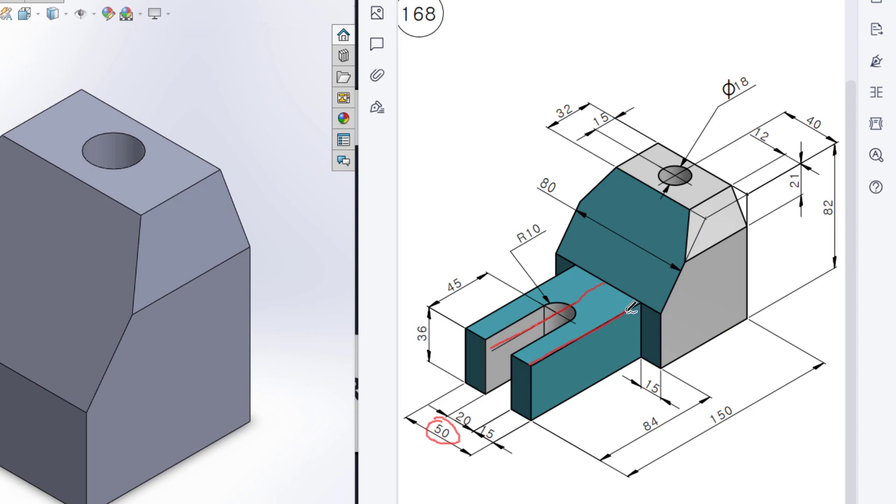
drag(471, 322, 584, 266)
drag(468, 325, 535, 356)
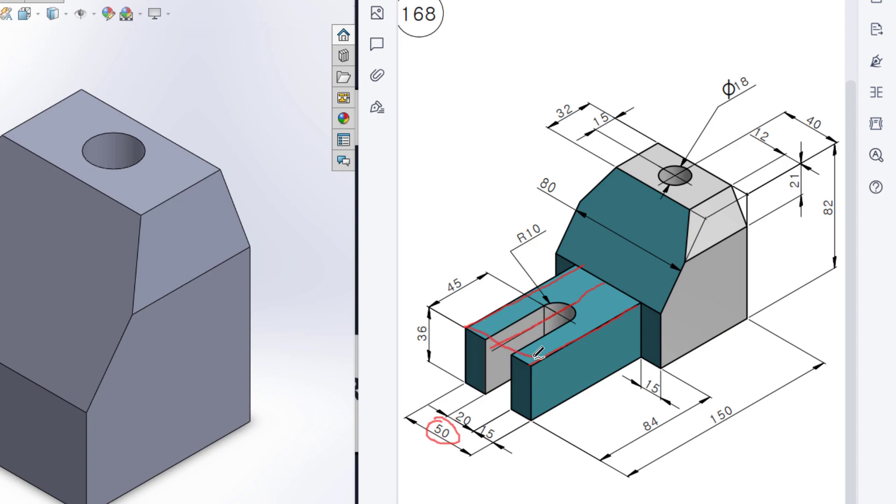
drag(583, 266, 632, 297)
key(Escape)
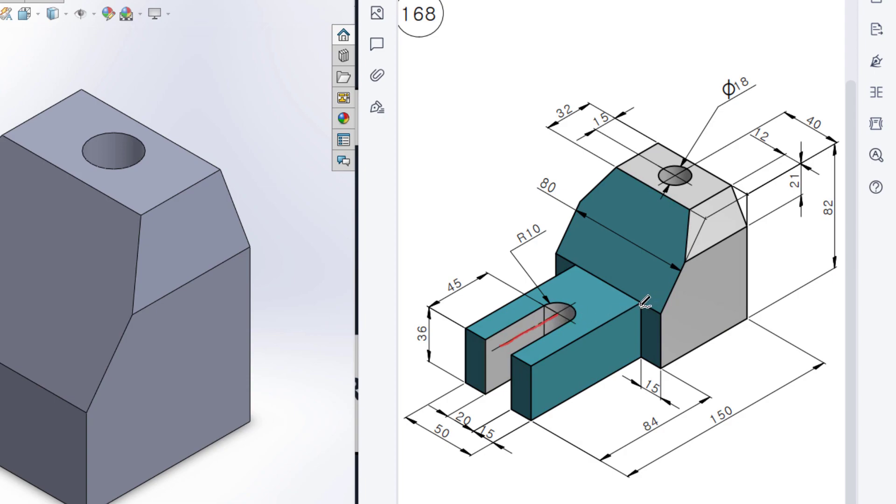
drag(641, 303, 530, 362)
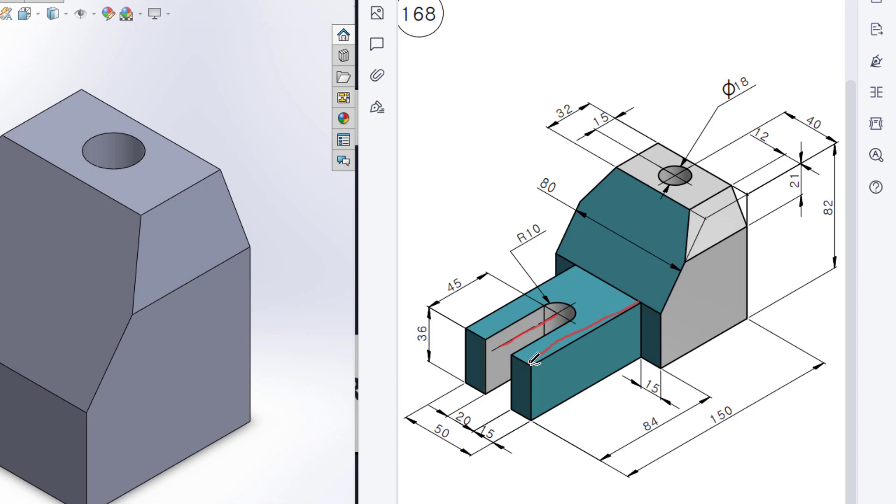
mouse_move(662, 410)
mouse_down()
mouse_move(627, 434)
mouse_move(658, 415)
mouse_up()
key(ctrl+z)
key(ctrl+z)
key(ctrl+z)
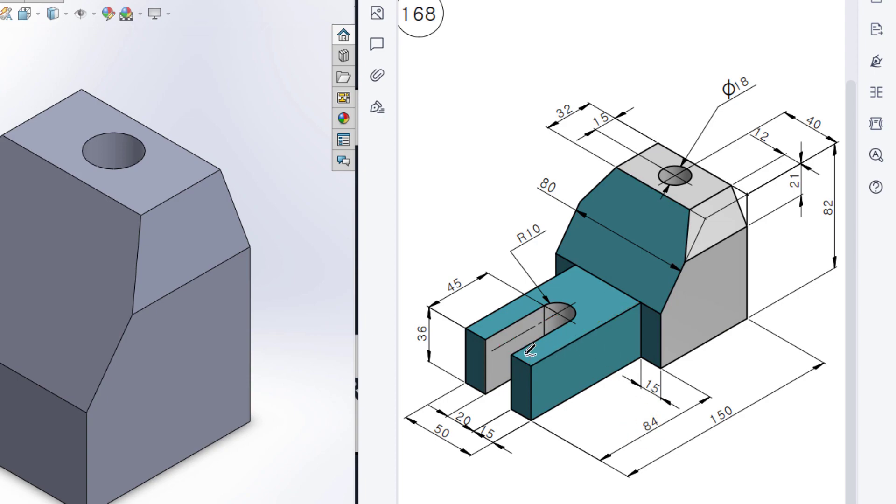
- Examine the reference drawing for the tongue slot's length and width and the tongue's height
drag(498, 345, 553, 316)
mouse_move(461, 273)
mouse_down()
mouse_move(459, 299)
mouse_move(464, 273)
mouse_up()
mouse_move(472, 404)
mouse_down()
mouse_move(449, 418)
mouse_move(471, 411)
mouse_up()
drag(515, 351, 564, 322)
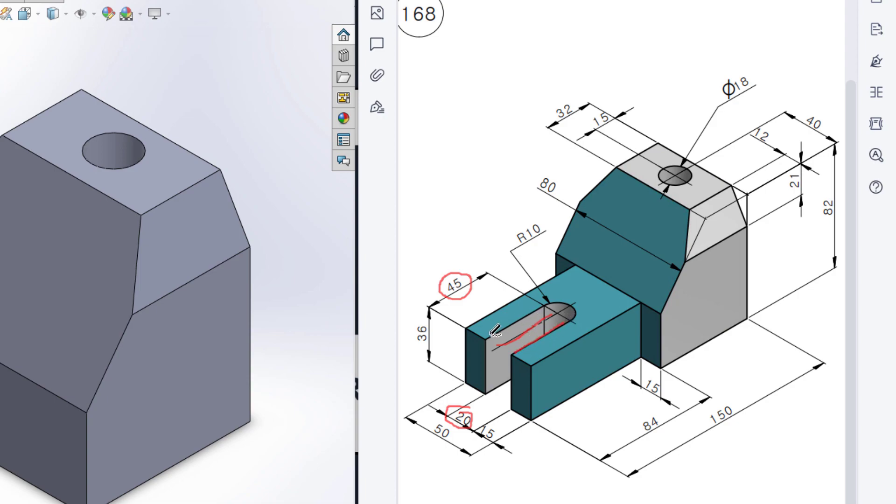
mouse_move(487, 336)
mouse_down()
mouse_move(540, 307)
mouse_move(571, 304)
mouse_move(572, 321)
mouse_move(502, 338)
mouse_move(542, 322)
mouse_move(515, 356)
mouse_up()
mouse_move(435, 319)
mouse_down()
mouse_move(414, 343)
mouse_move(441, 324)
mouse_up()
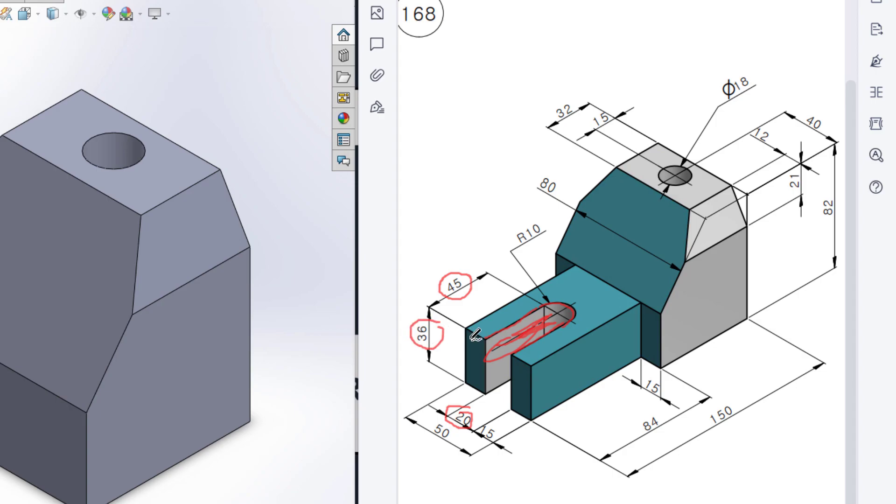
key(ctrl+z)
key(ctrl+z)
key(ctrl+z)
key(ctrl+z)
key(ctrl+z)
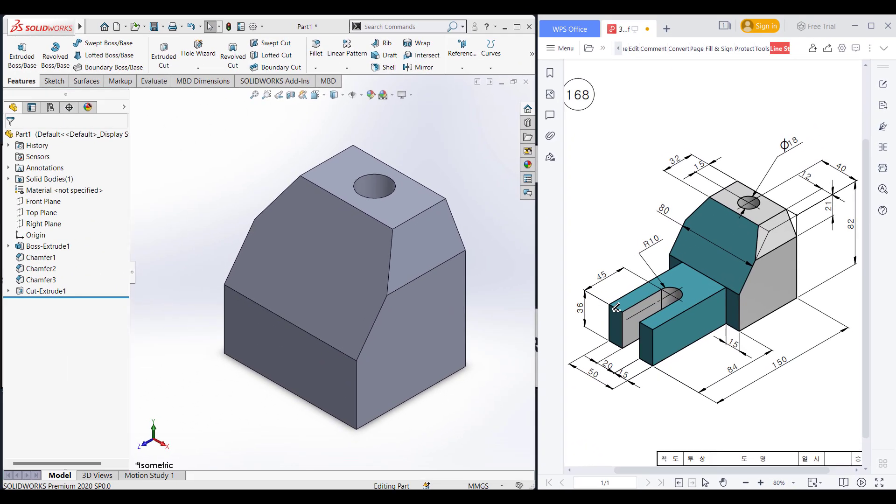
- On the Top Plane, sketch an 84 mm centerline straight forward from the midpoint of the block's front edge
right_click(56, 215)
click(65, 195)
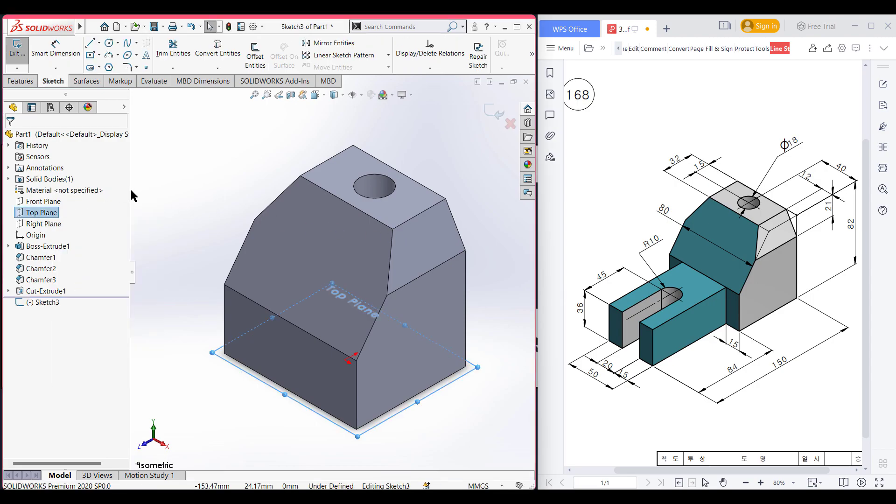
key(ctrl+5)
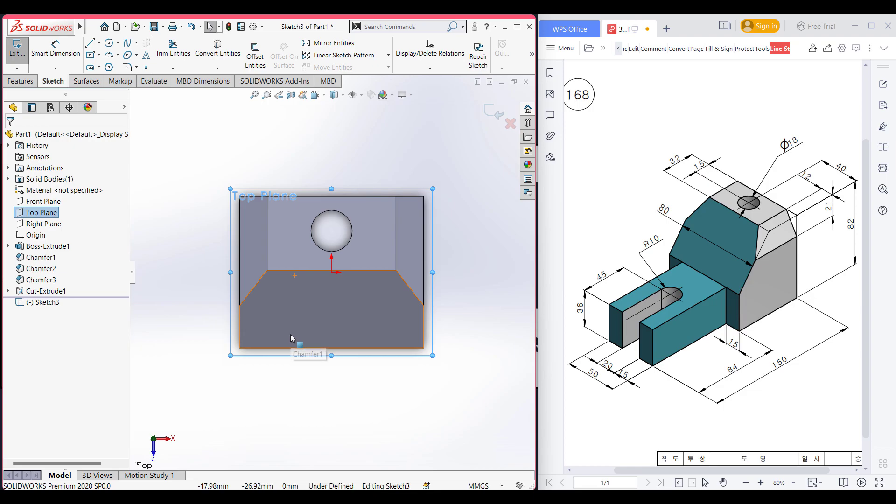
scroll(290, 335, up, 2)
ctrl+middle_drag(290, 335, 288, 260)
scroll(285, 268, down, 2)
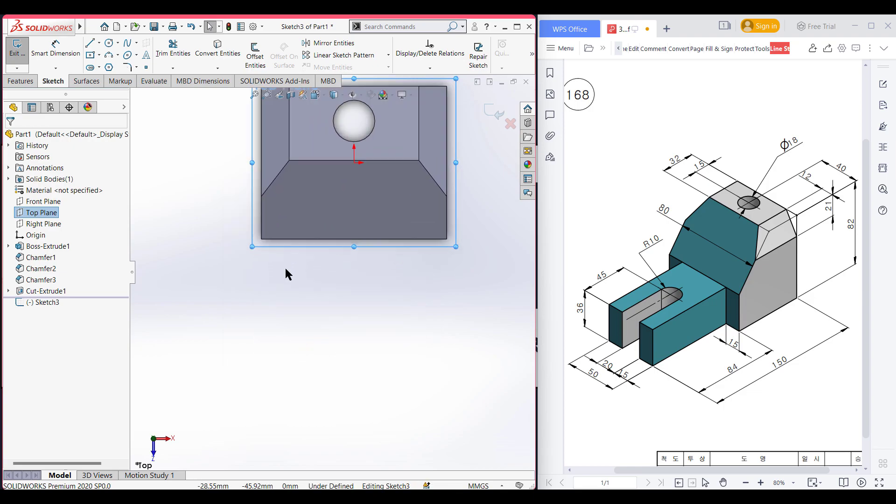
click(99, 42)
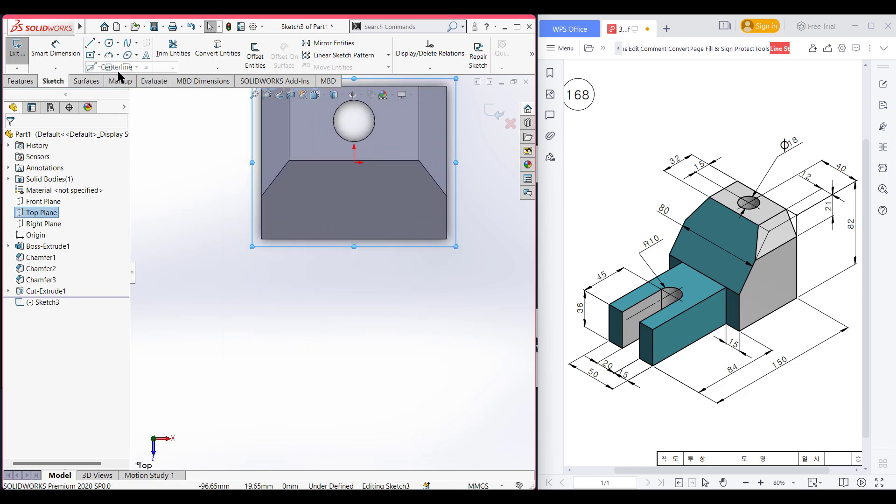
click(117, 68)
click(354, 239)
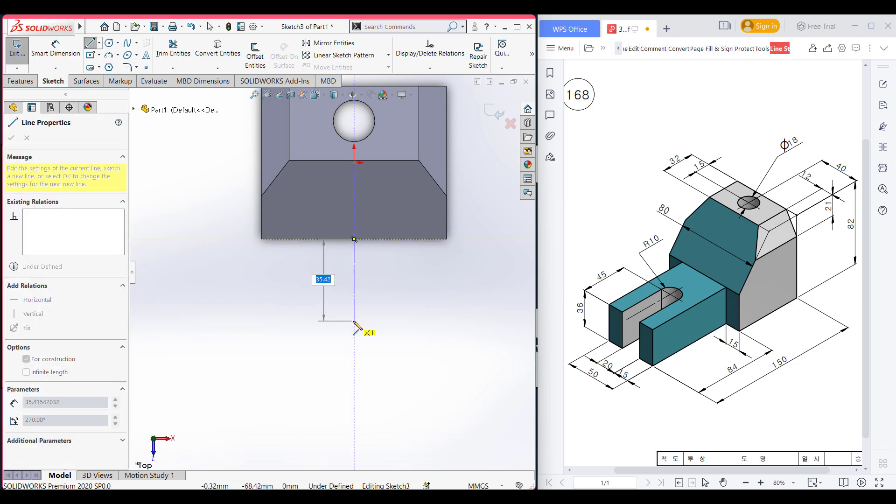
key(Return)
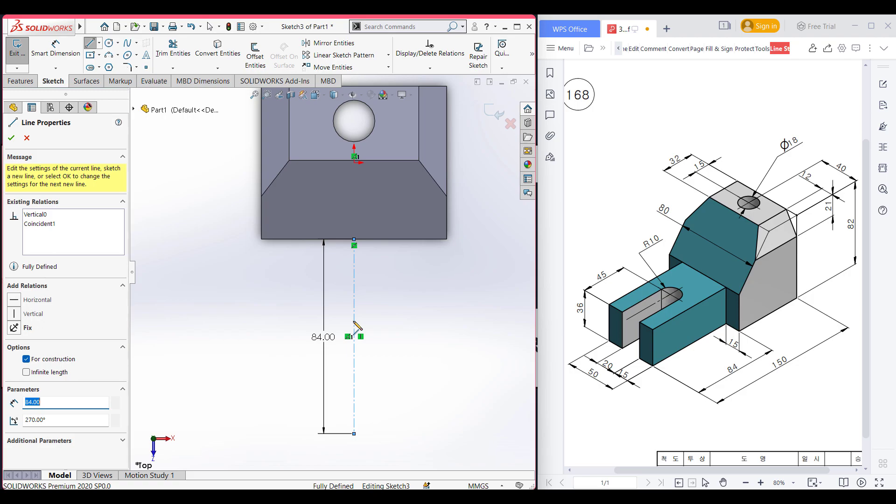
key(Escape)
- Offset the centerline 50/2 (25 mm) bi-directionally, capping the ends with lines to form the tongue's rectangular outline
click(255, 54)
click(353, 282)
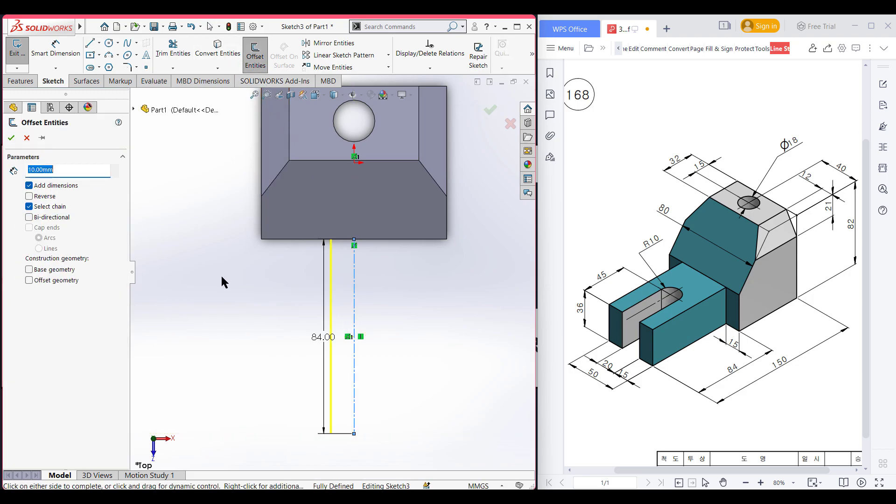
text(50)
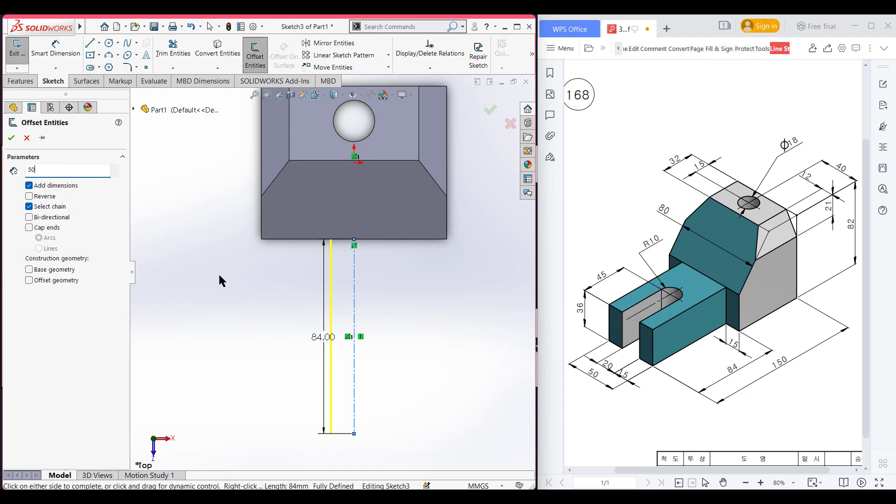
text(/2)
key(Return)
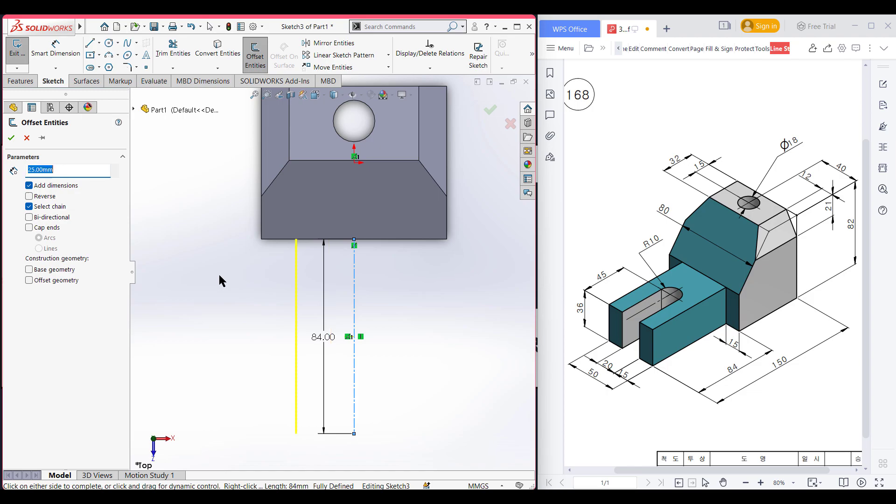
click(29, 217)
click(29, 227)
click(39, 249)
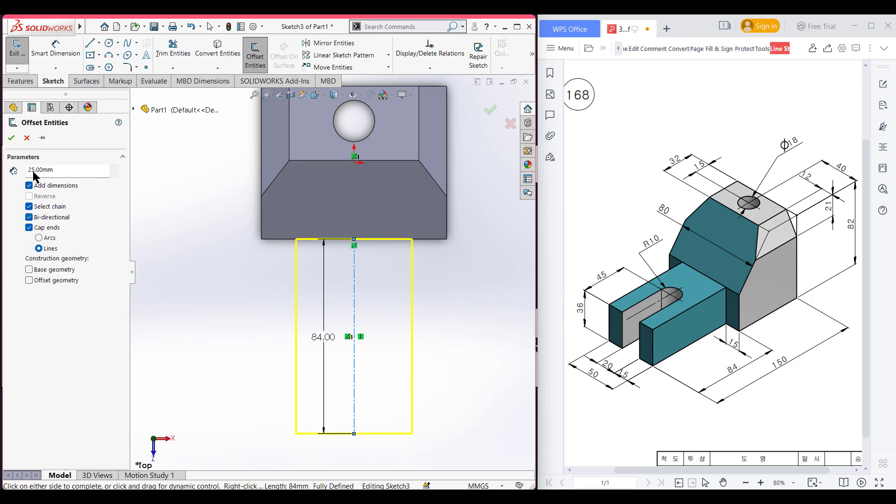
click(11, 138)
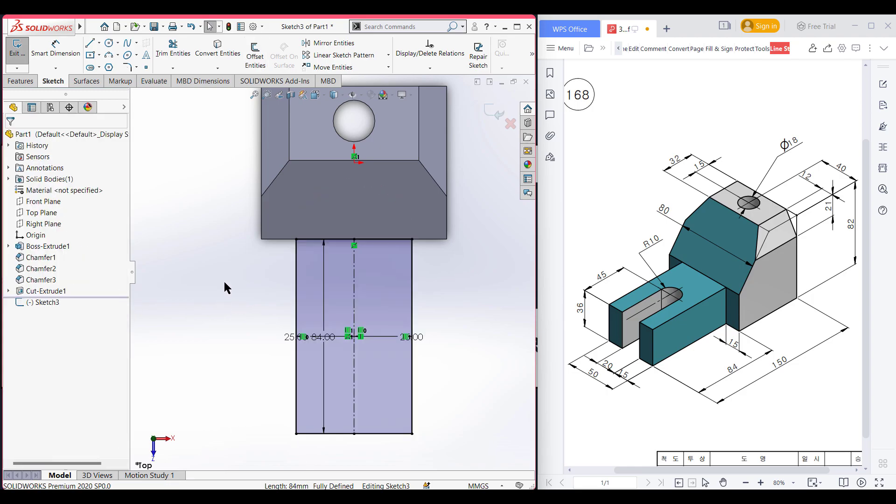
- Trim away the 84 mm centerline inside the tongue rectangle
right_drag(218, 287, 204, 323)
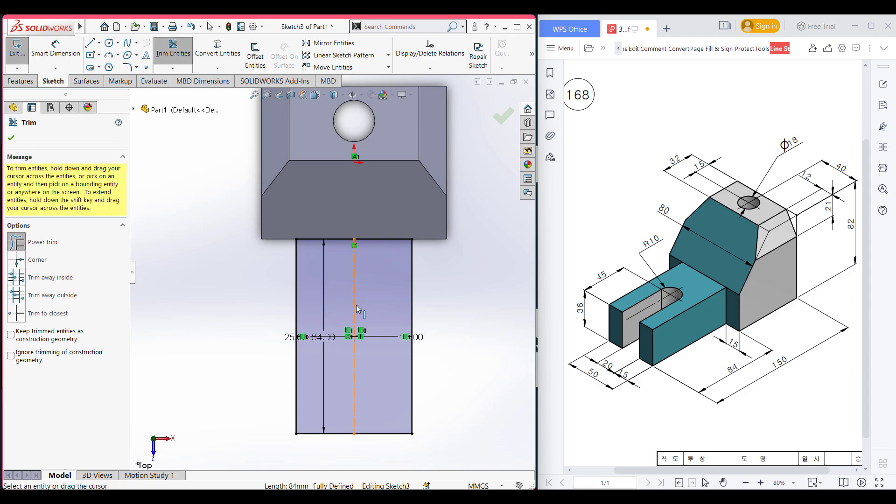
drag(368, 303, 343, 313)
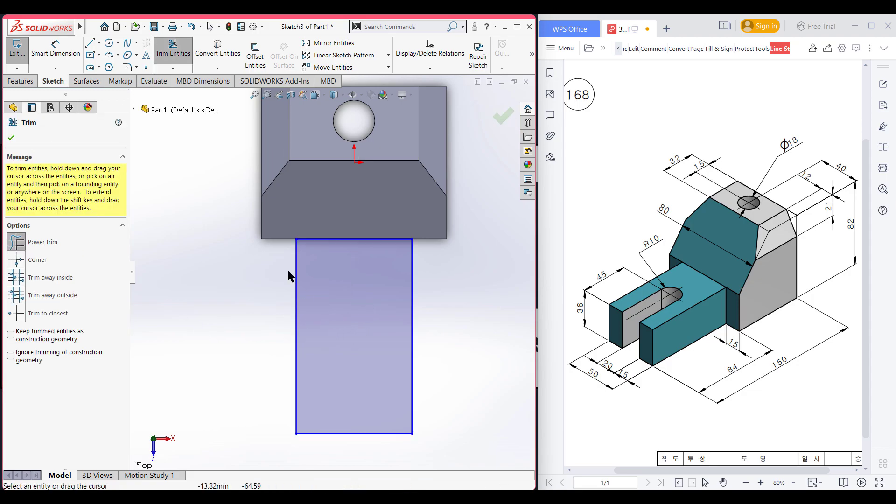
click(14, 140)
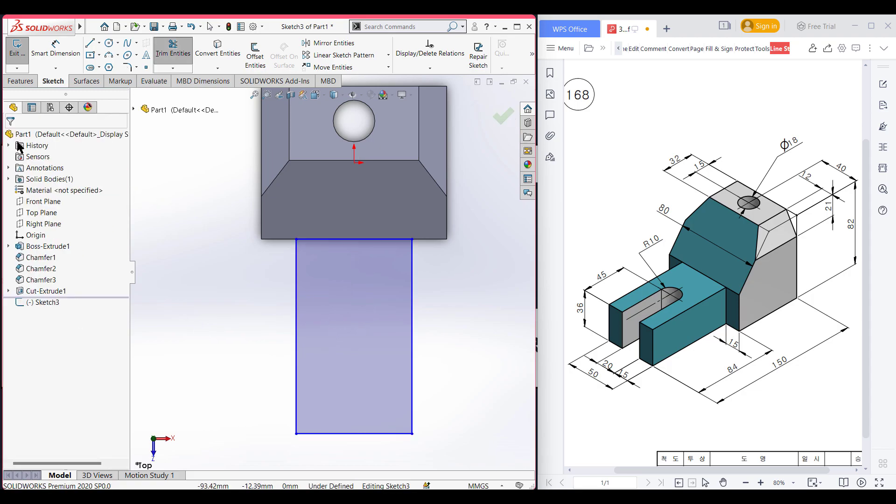
- Sketch a 45 mm centerline from the midpoint of the tongue's front edge straight back toward the block
click(99, 43)
click(115, 67)
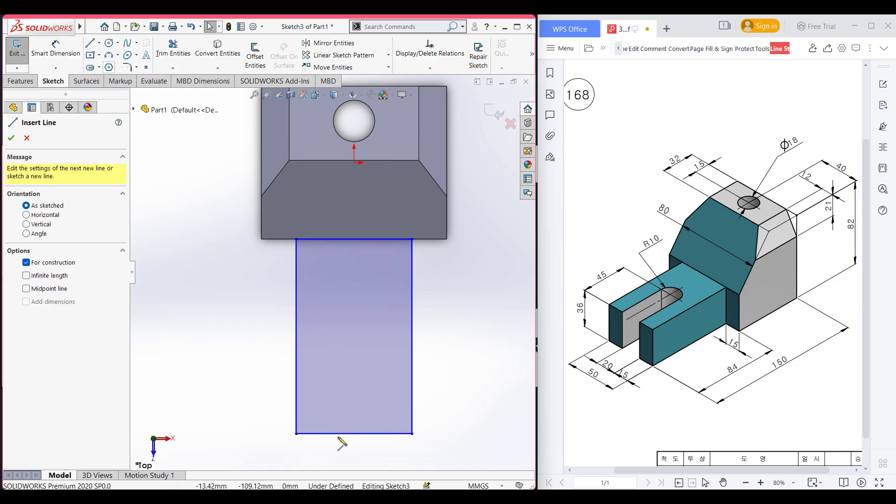
click(353, 434)
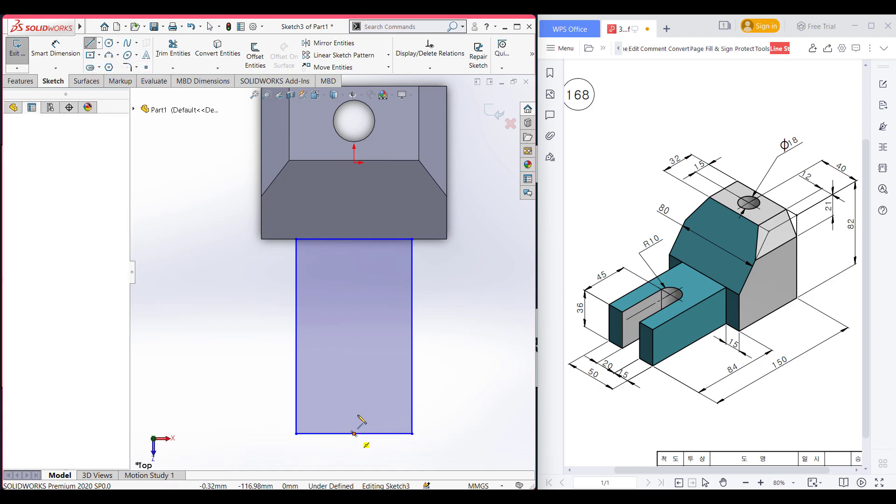
text(45)
key(Return)
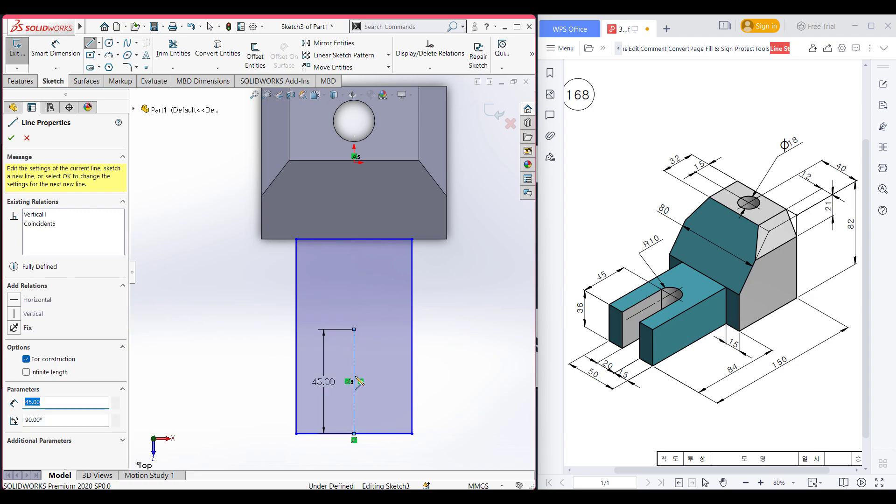
key(Escape)
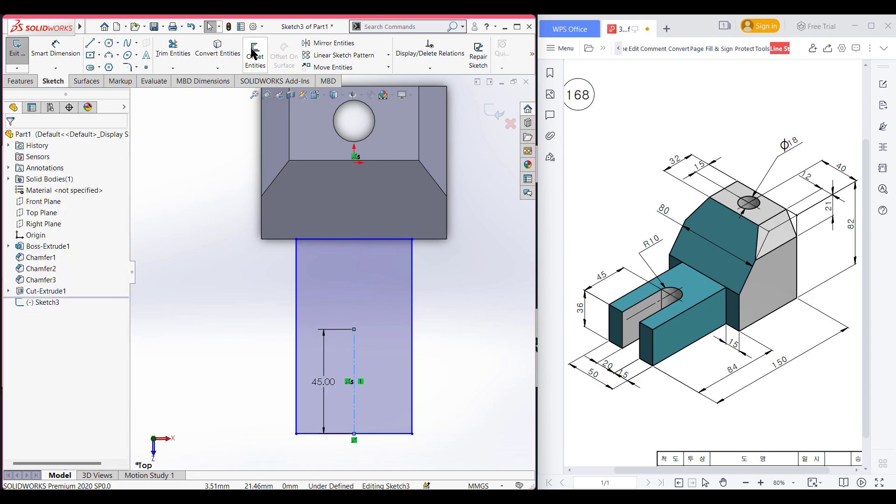
- Offset the 45 mm centerline 20/2 (10 mm) bi-directionally, capping the ends with arcs to form the slot outline
click(253, 52)
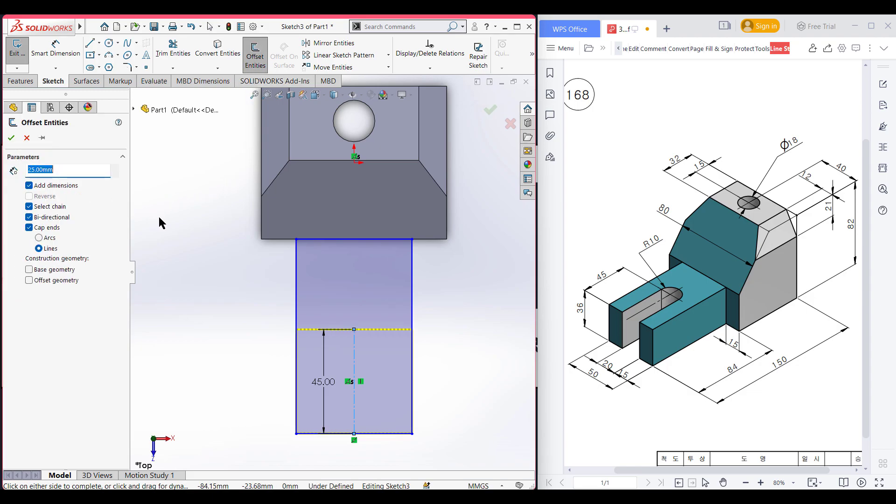
text(20/2)
key(Return)
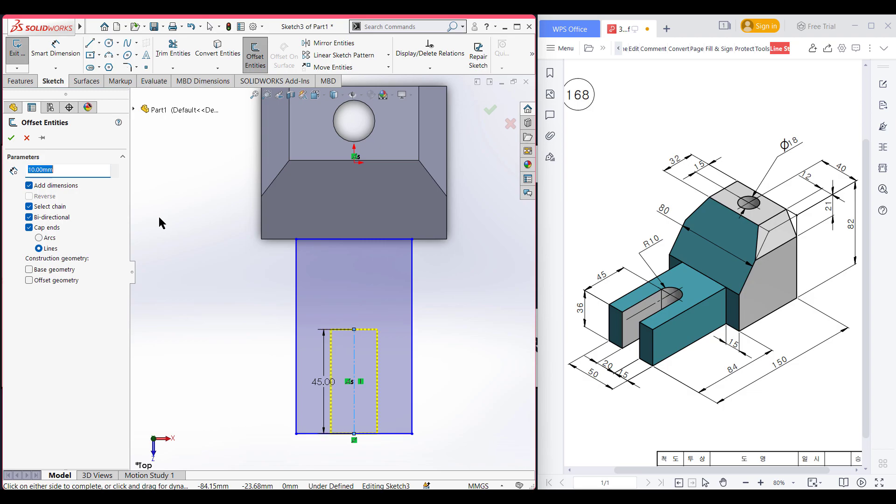
click(39, 238)
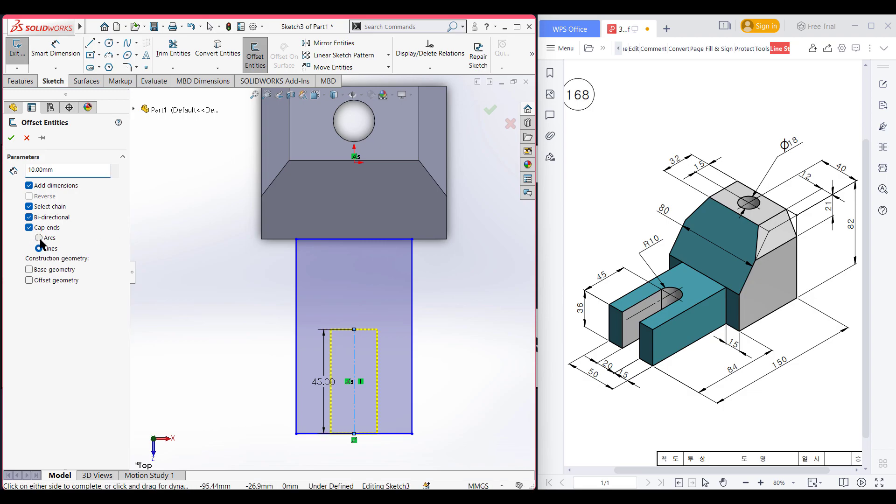
click(11, 138)
- Trim the slot's outer arc and the front edge segment between its sides to leave the slot open at the front
right_drag(174, 228, 148, 280)
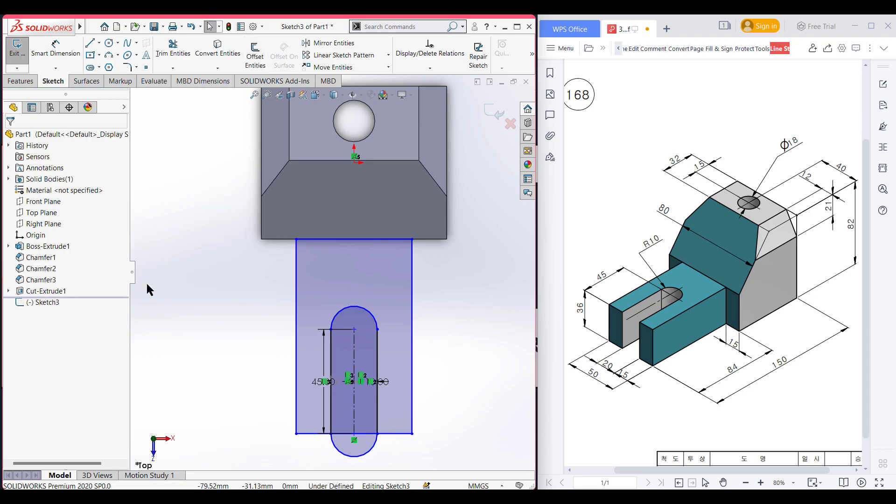
mouse_move(320, 460)
mouse_down()
mouse_move(339, 453)
mouse_move(341, 439)
mouse_move(356, 443)
mouse_up()
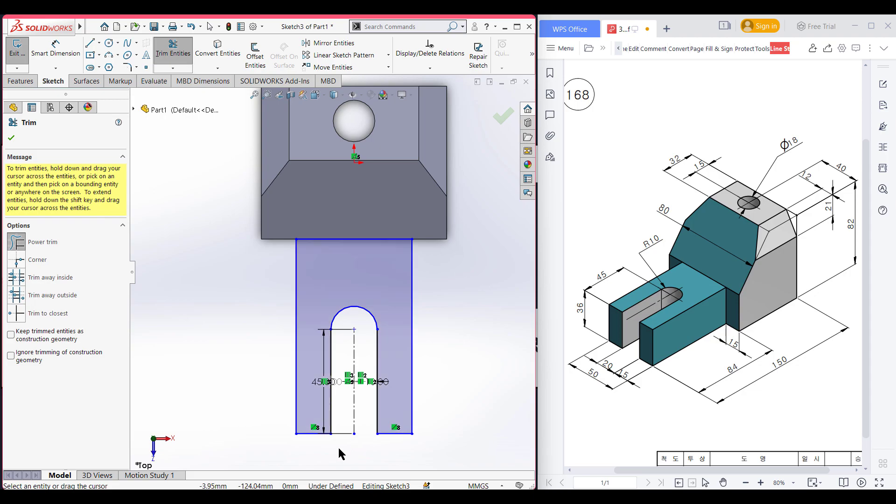
click(14, 138)
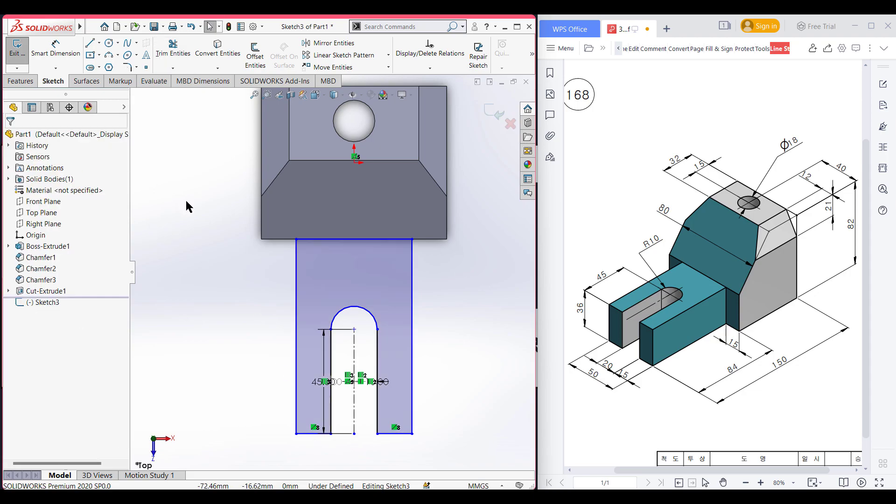
- Extrude the slotted tongue profile 36 mm upward with a Blind end condition, merged with the block
key(ctrl+7)
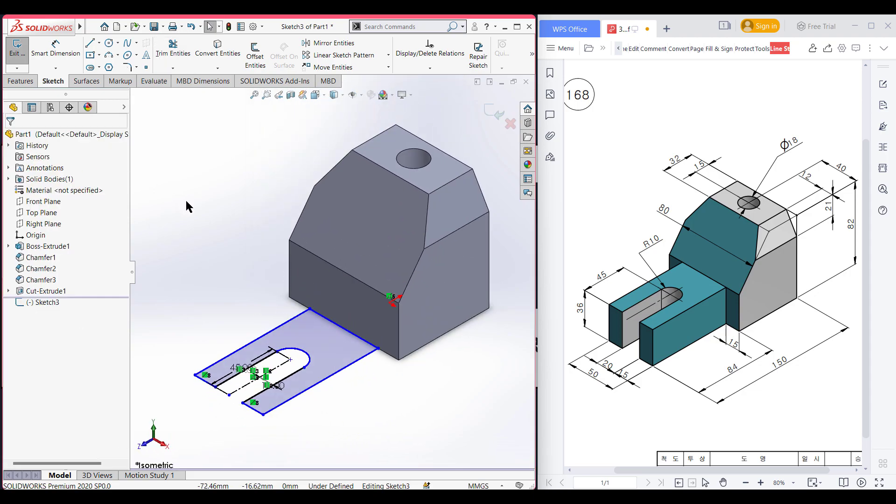
click(21, 81)
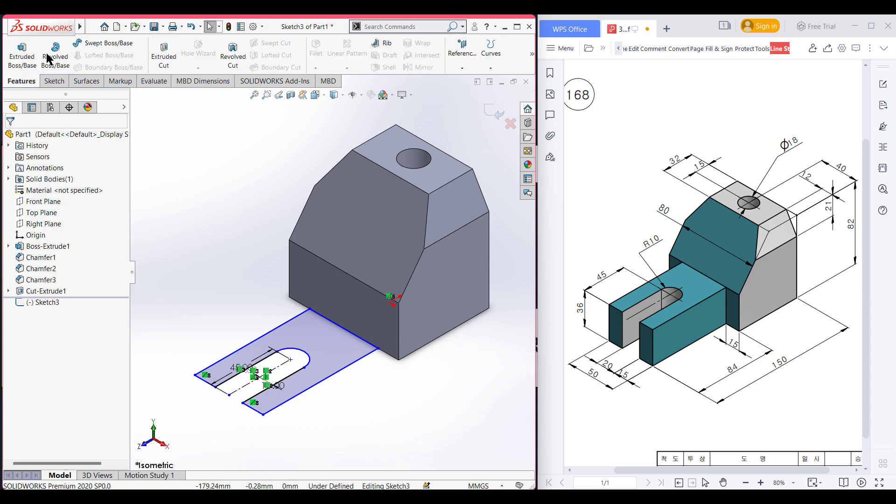
click(24, 53)
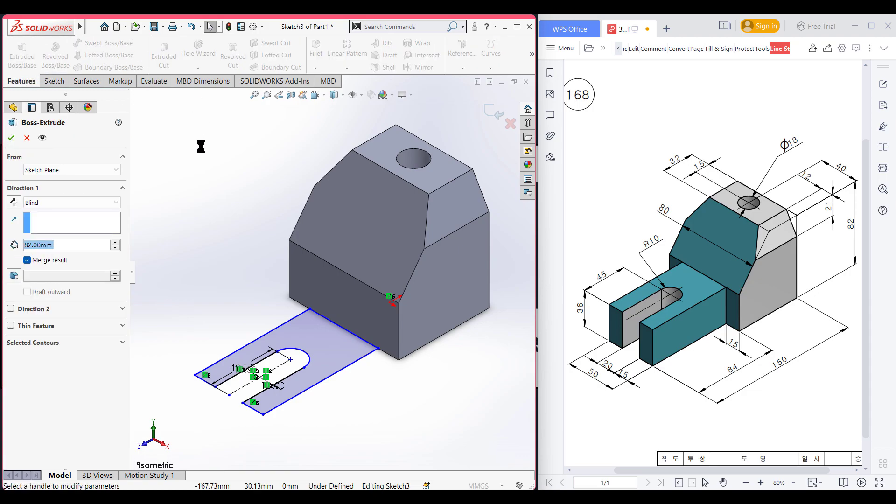
text(36)
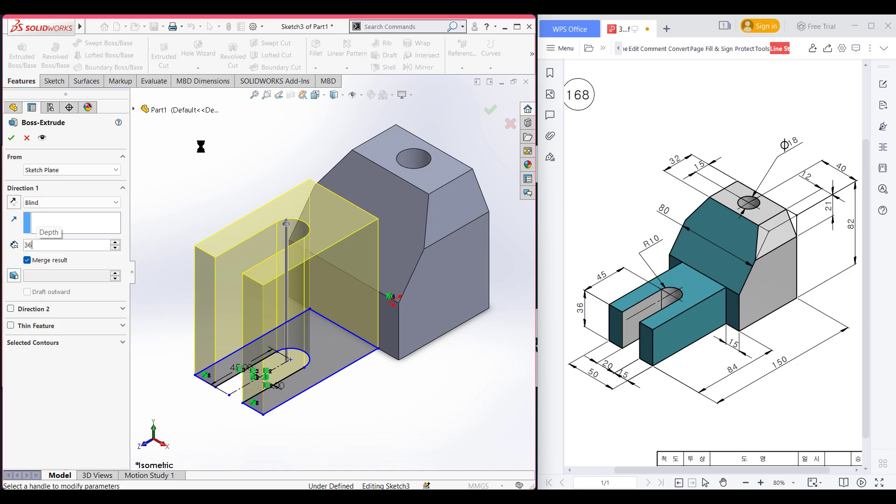
key(Return)
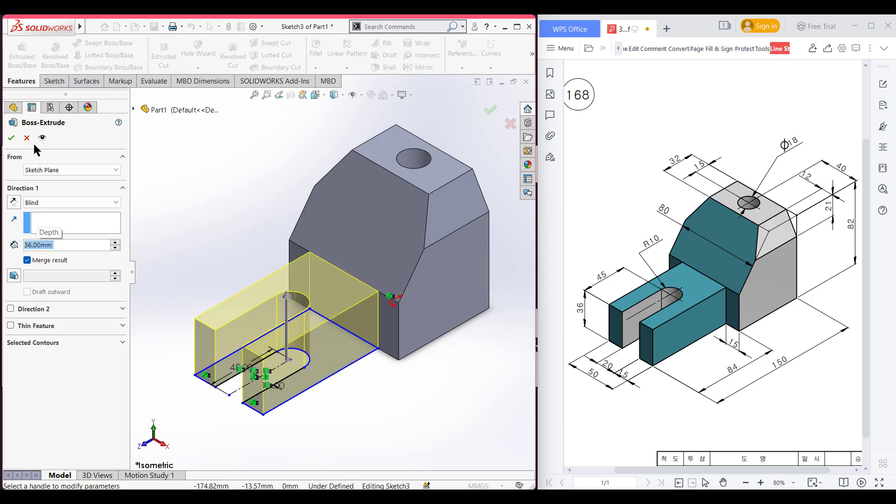
click(10, 139)
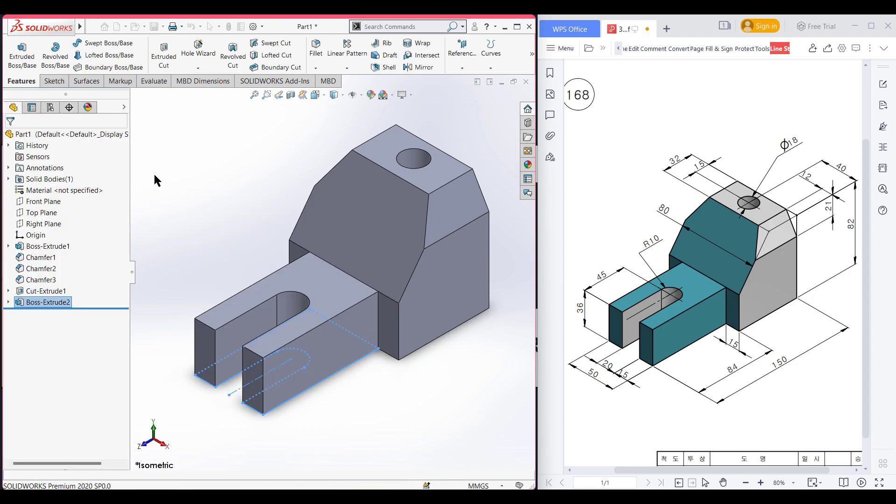